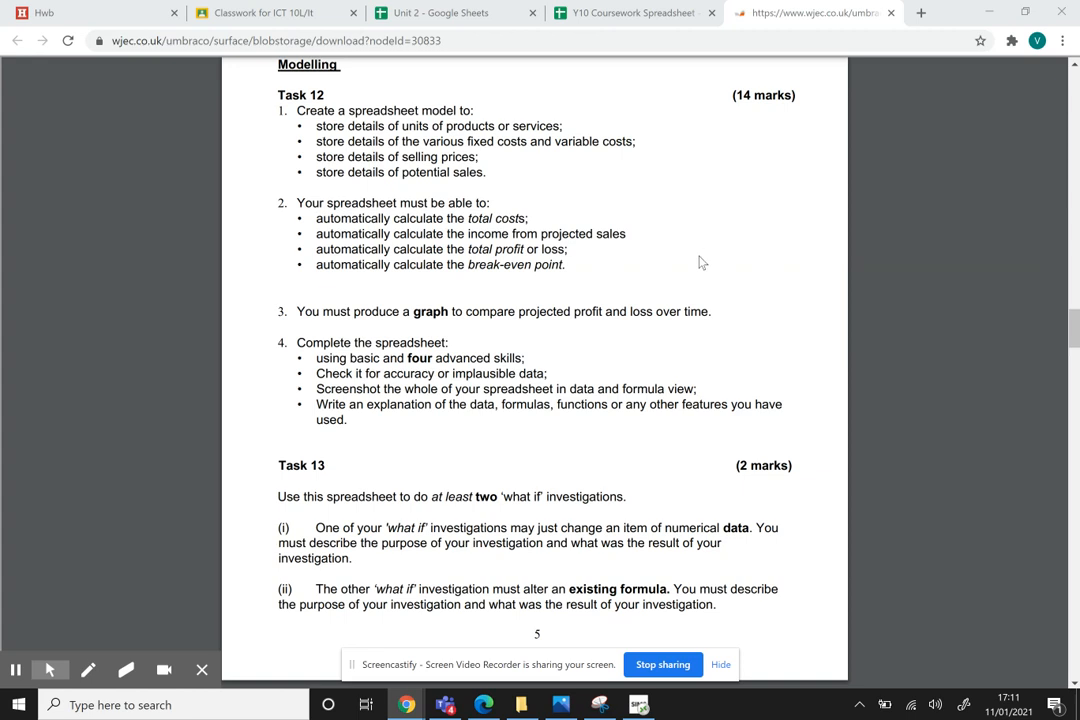
# Step: Switch to the Y10 Coursework Spreadsheet and look through its Interface, Workings and Chart sheets
pyautogui.click(607, 12)
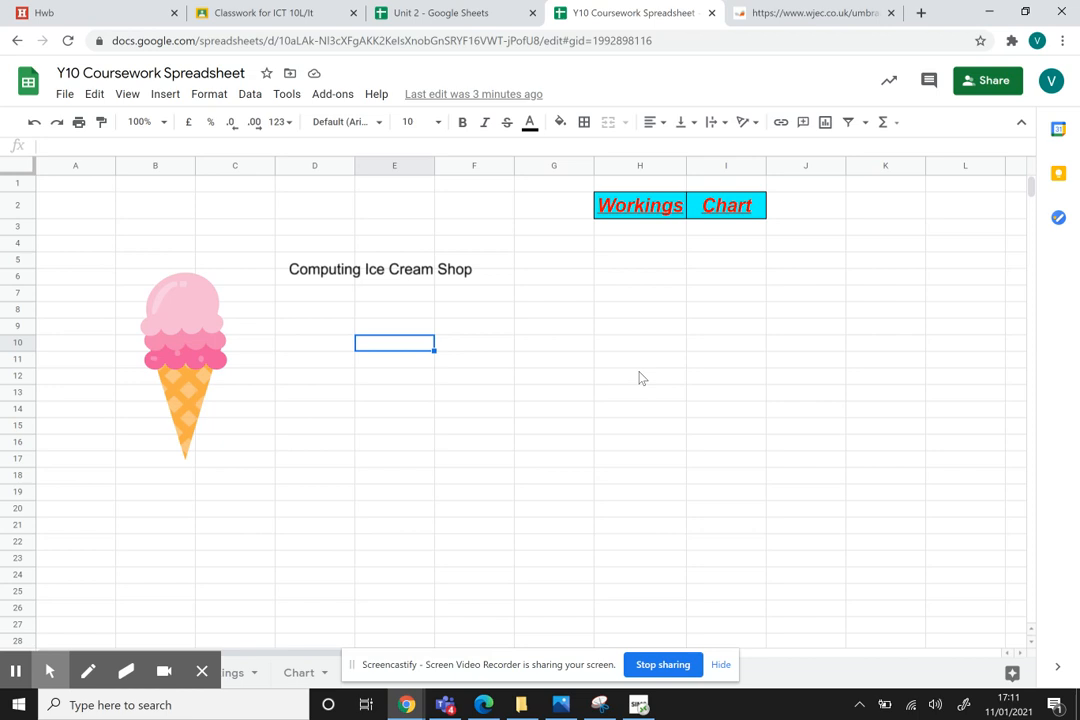
pyautogui.moveTo(409, 664); pyautogui.dragTo(600, 600)
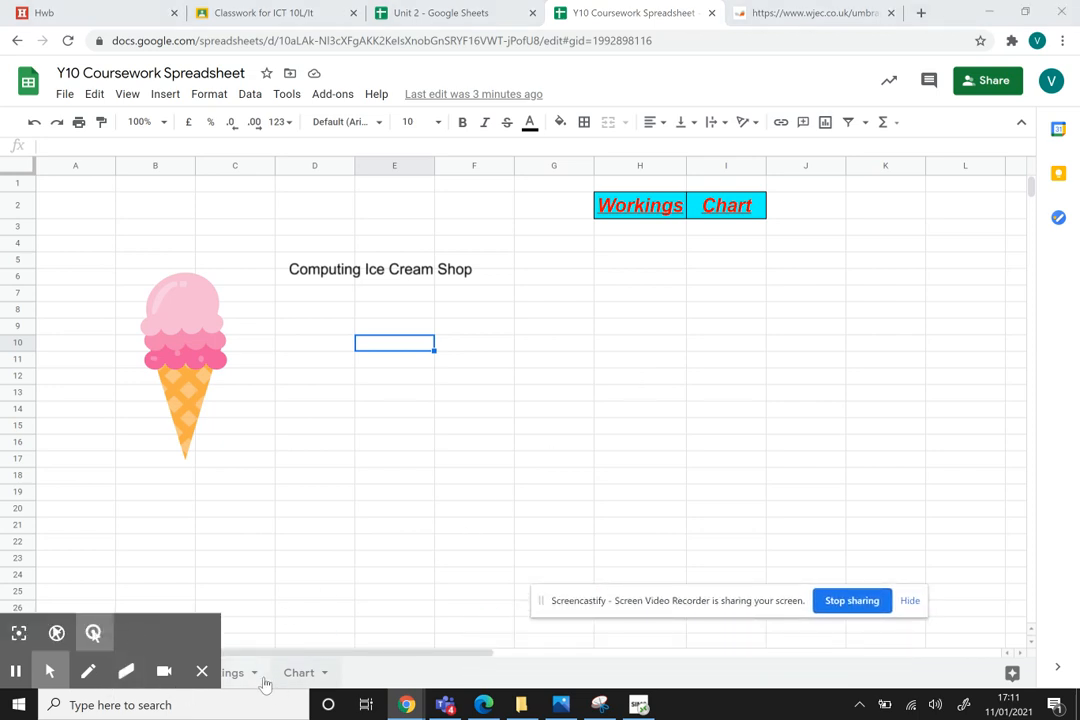
pyautogui.click(297, 676)
pyautogui.click(297, 676)
pyautogui.click(240, 676)
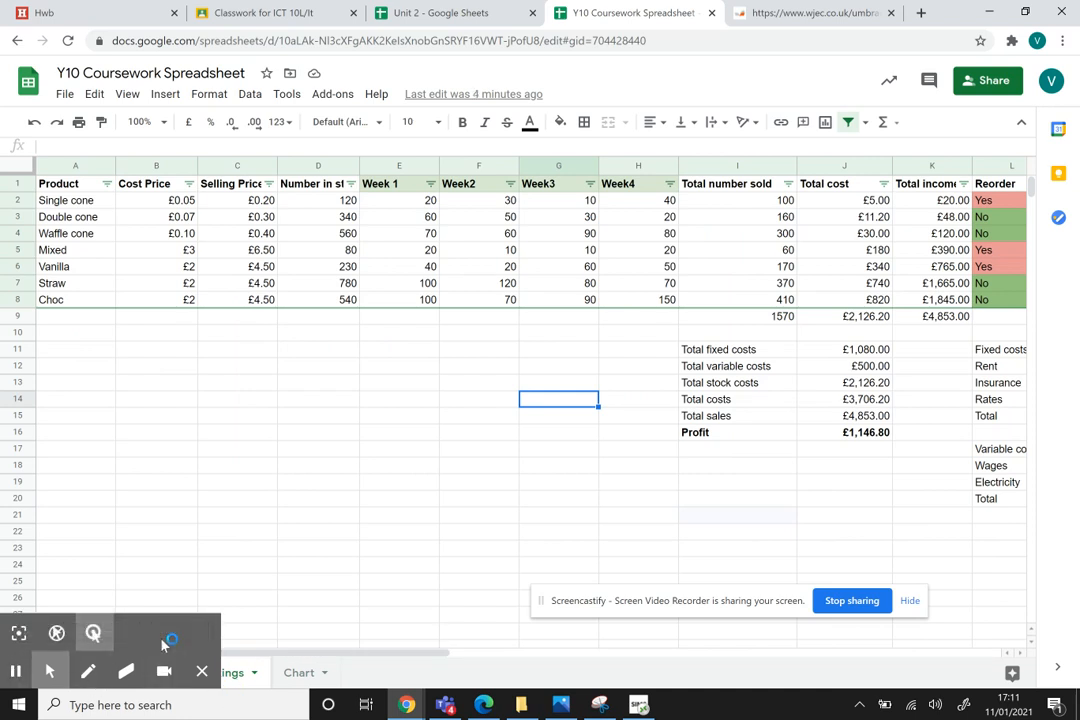
pyautogui.click(202, 672)
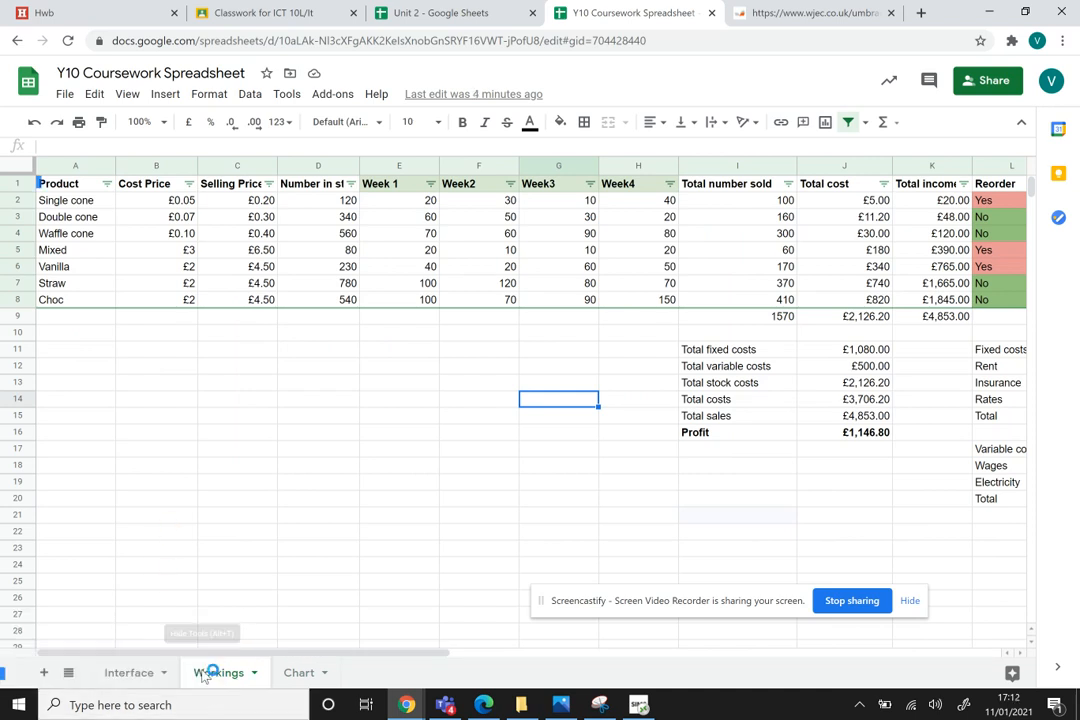
pyautogui.click(136, 677)
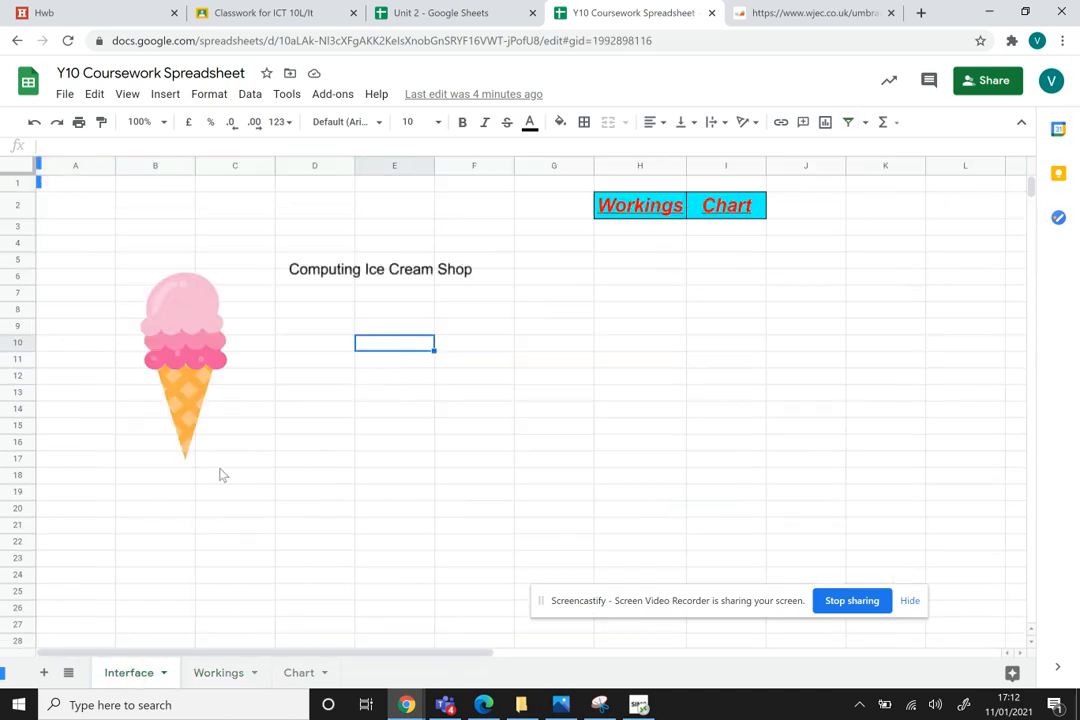
pyautogui.click(221, 686)
pyautogui.click(292, 673)
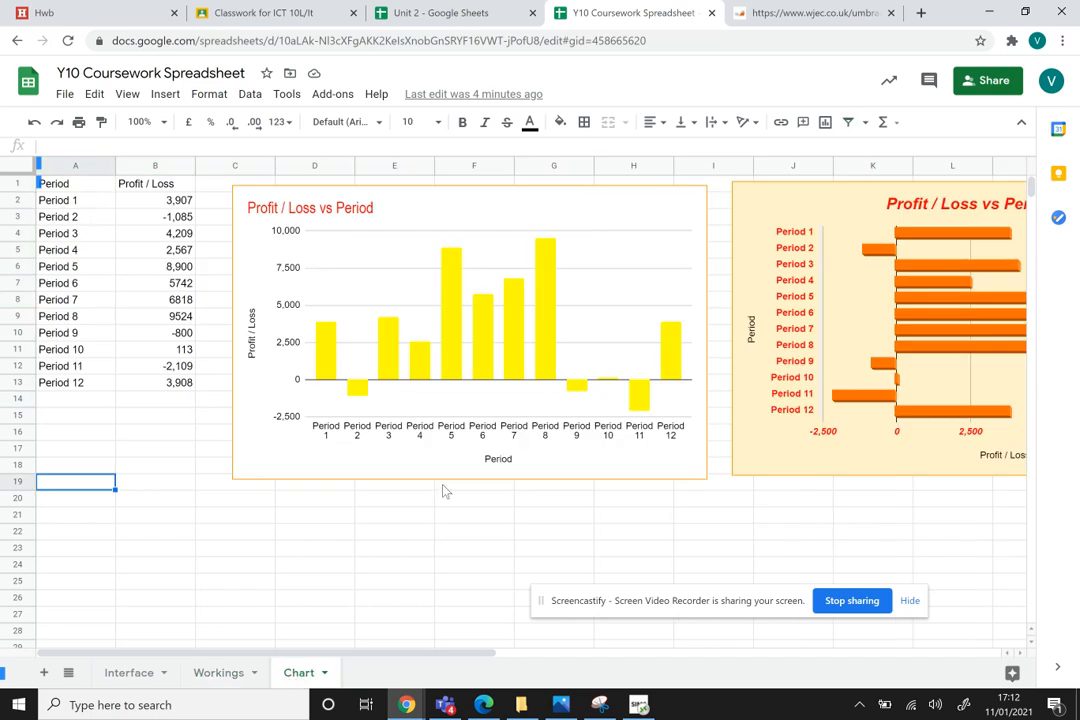
pyautogui.click(137, 676)
# Step: Switch to the Unit 2 spreadsheet and add two new sheets
pyautogui.click(468, 14)
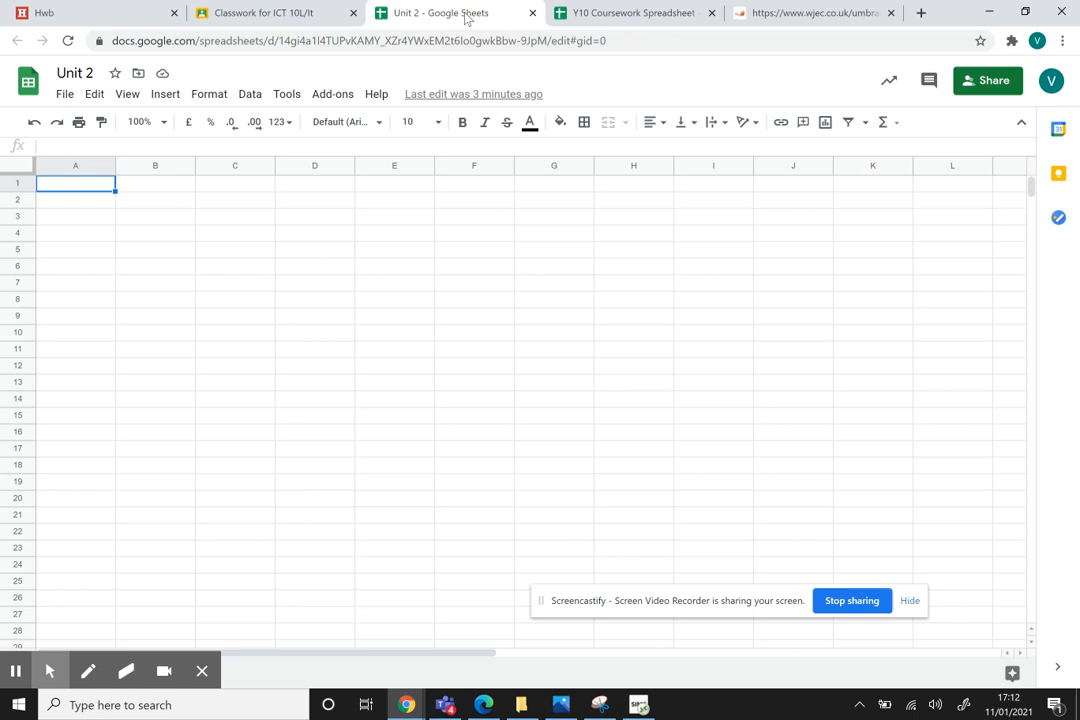
pyautogui.click(202, 671)
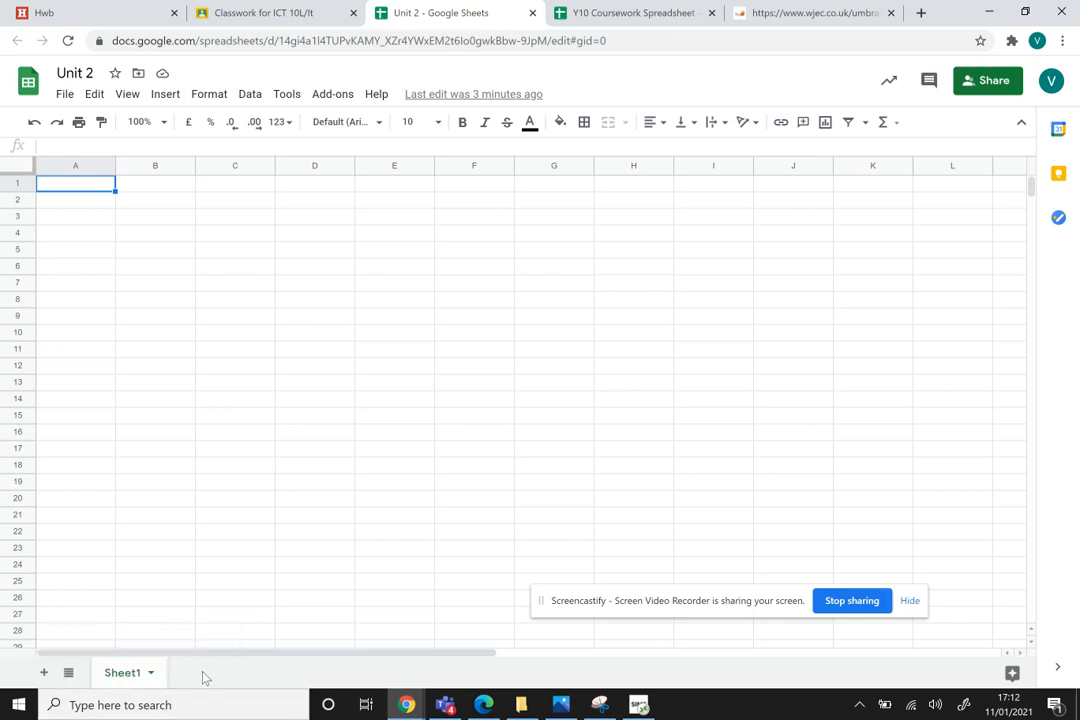
pyautogui.click(44, 673)
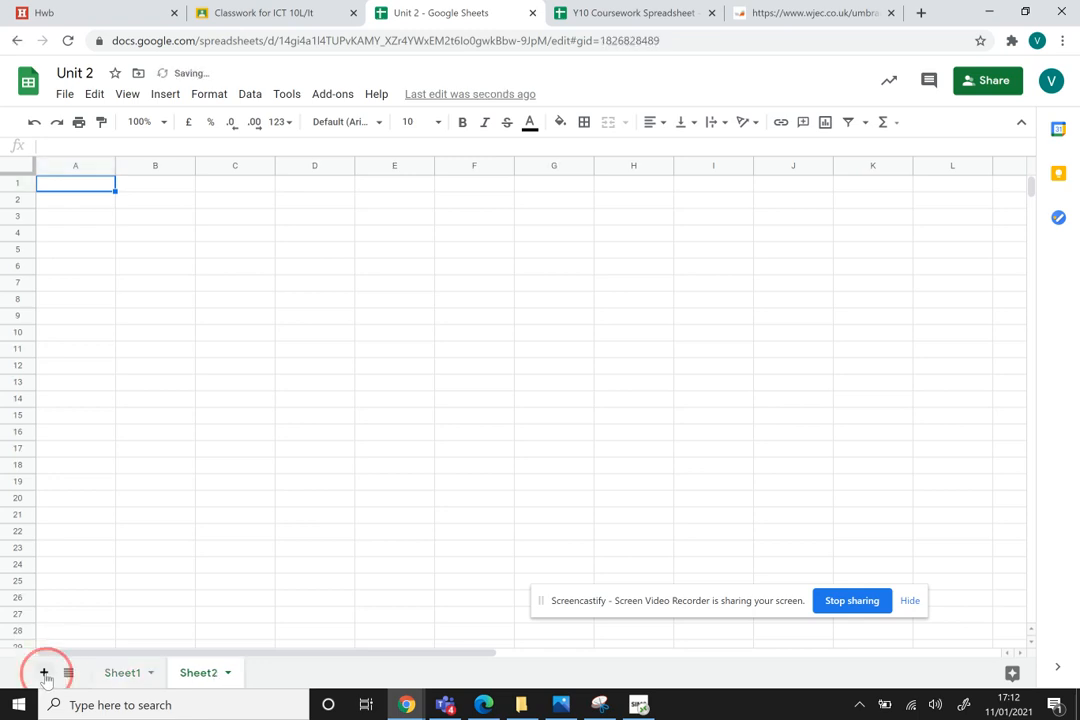
pyautogui.click(44, 673)
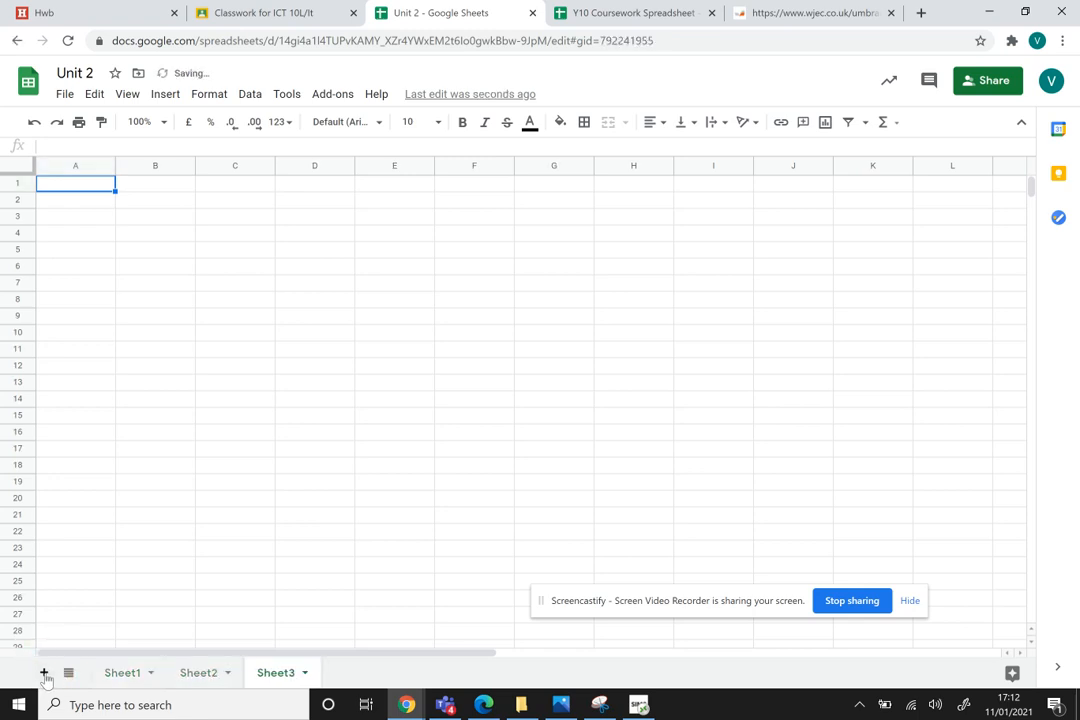
# Step: Rename the three sheets Interface, Workings and Chart, in that order, and open the Workings sheet
pyautogui.doubleClick(133, 677)
pyautogui.write('Interface')
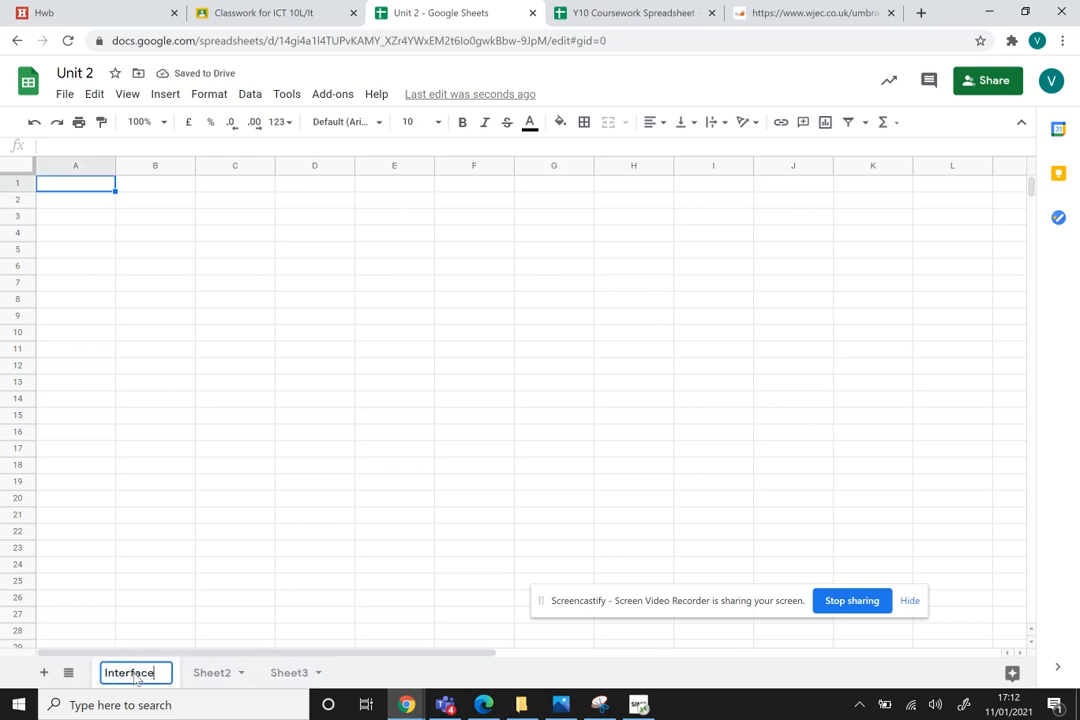
pyautogui.doubleClick(212, 676)
pyautogui.write('Workings')
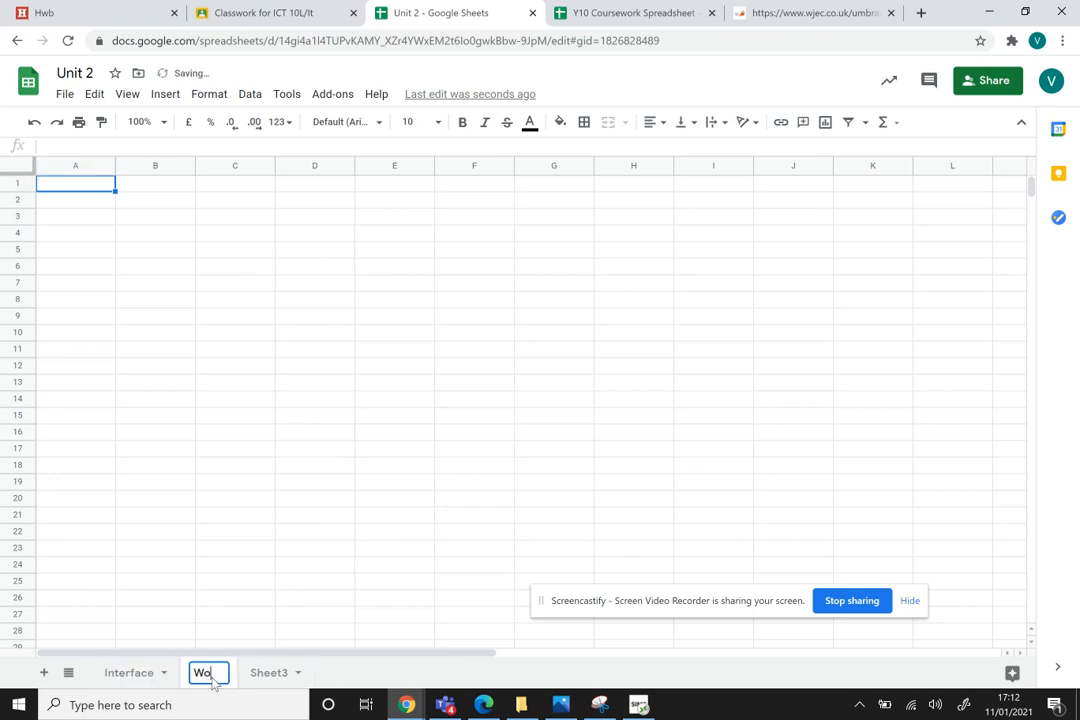
pyautogui.doubleClick(300, 673)
pyautogui.write('Chart')
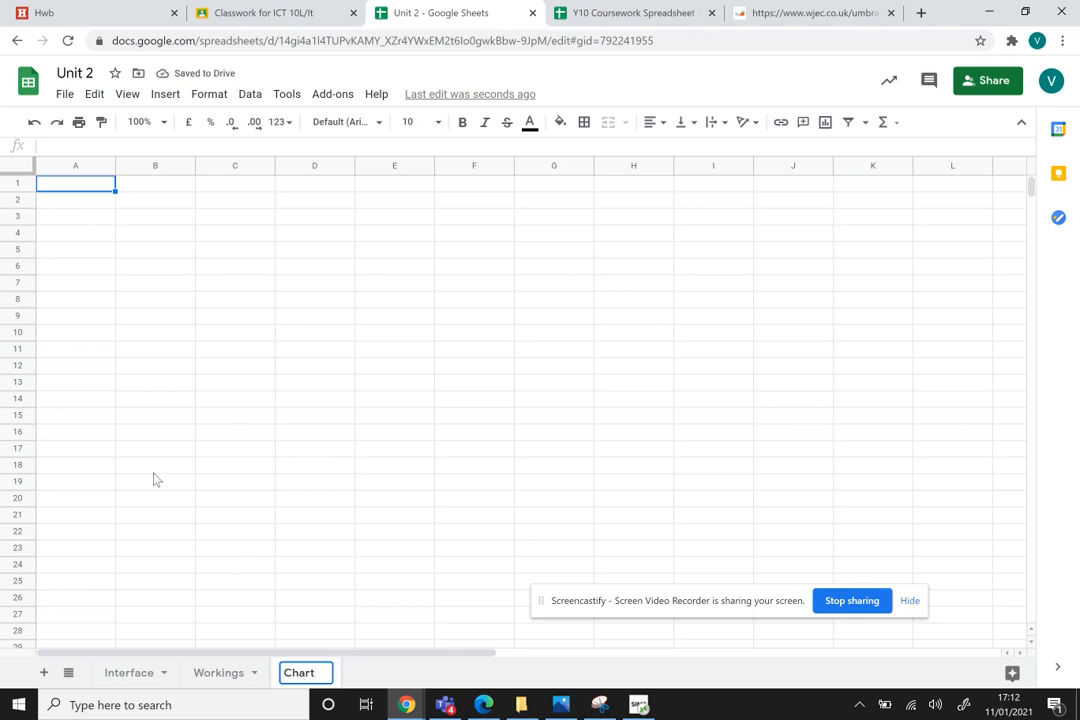
pyautogui.click(212, 679)
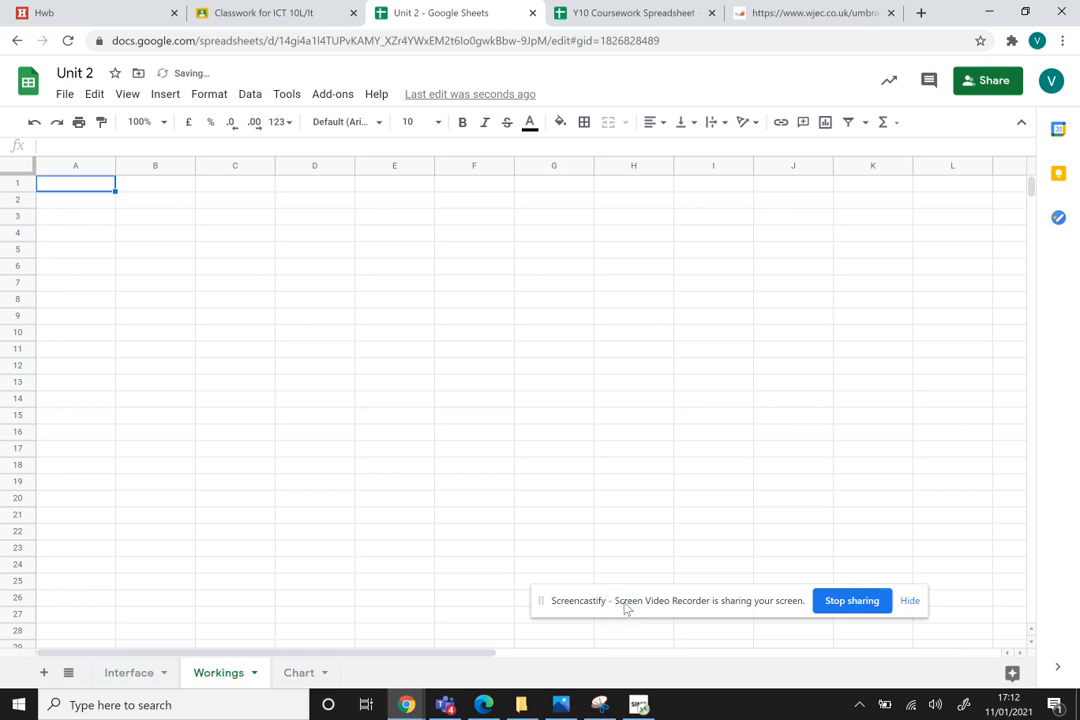
# Step: Copy A1:H8 from the Y10 Coursework Spreadsheet's Workings sheet to A1 of Unit 2's Workings sheet, and widen column D to fit its heading
pyautogui.moveTo(624, 610); pyautogui.dragTo(675, 622)
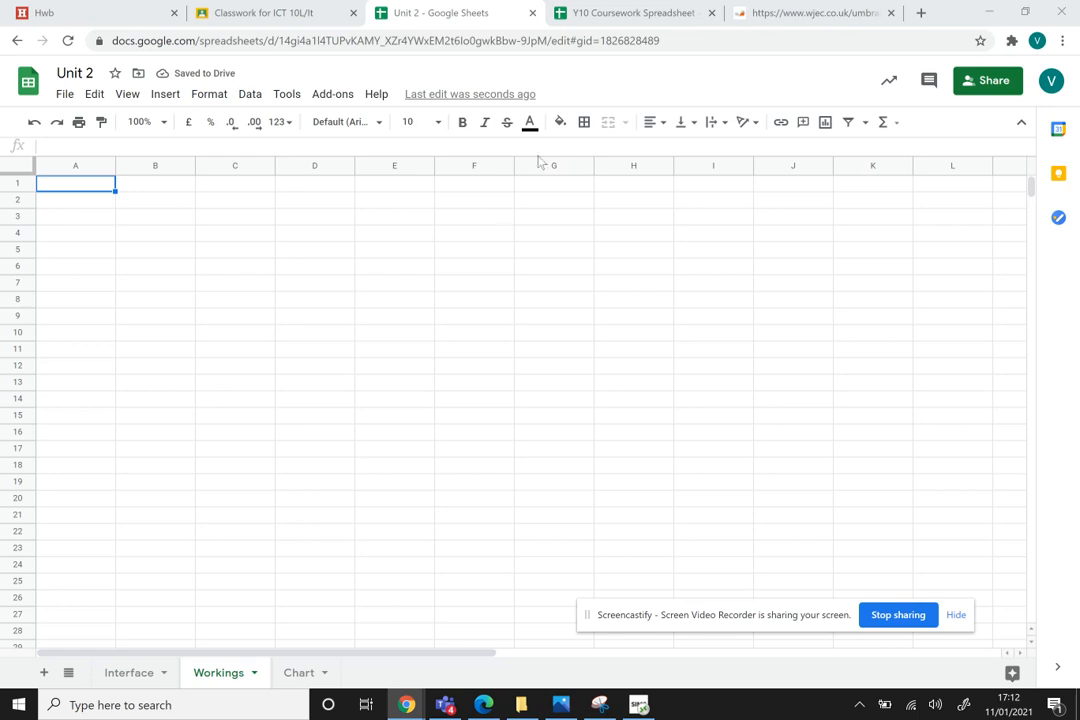
pyautogui.click(621, 16)
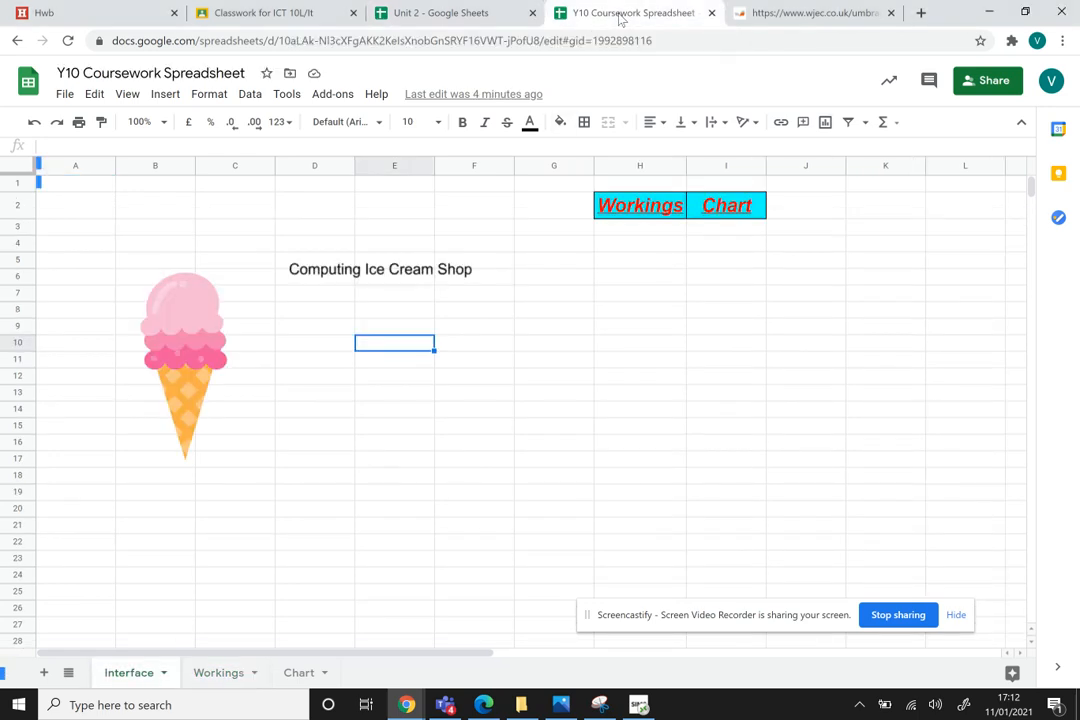
pyautogui.click(220, 673)
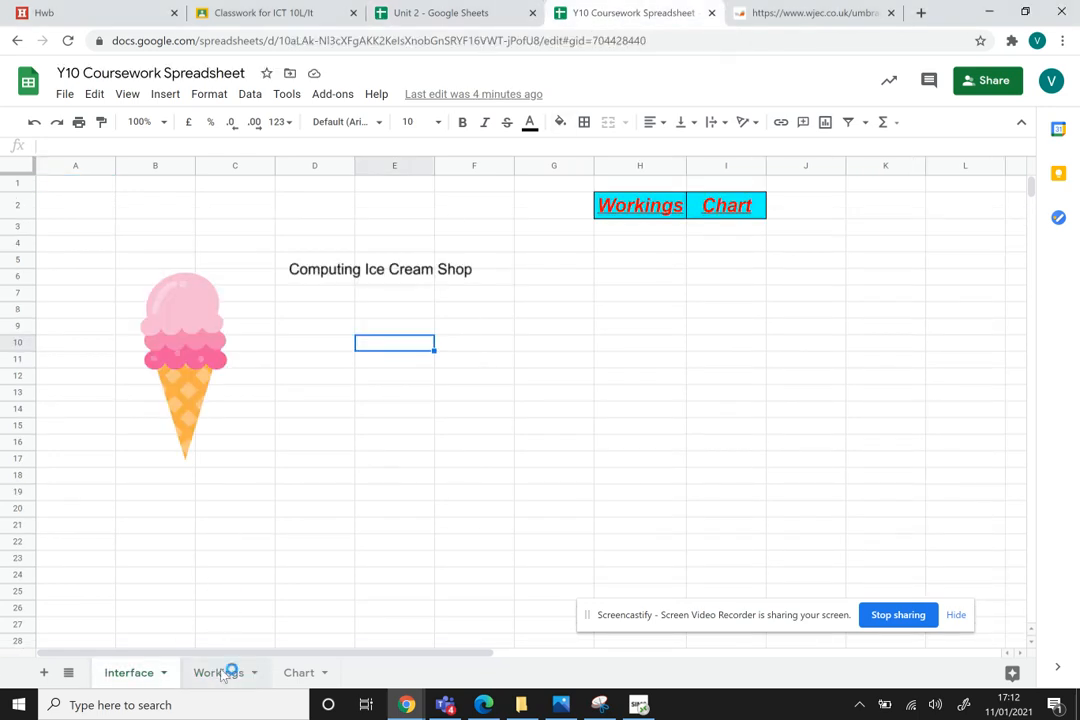
pyautogui.click(75, 186)
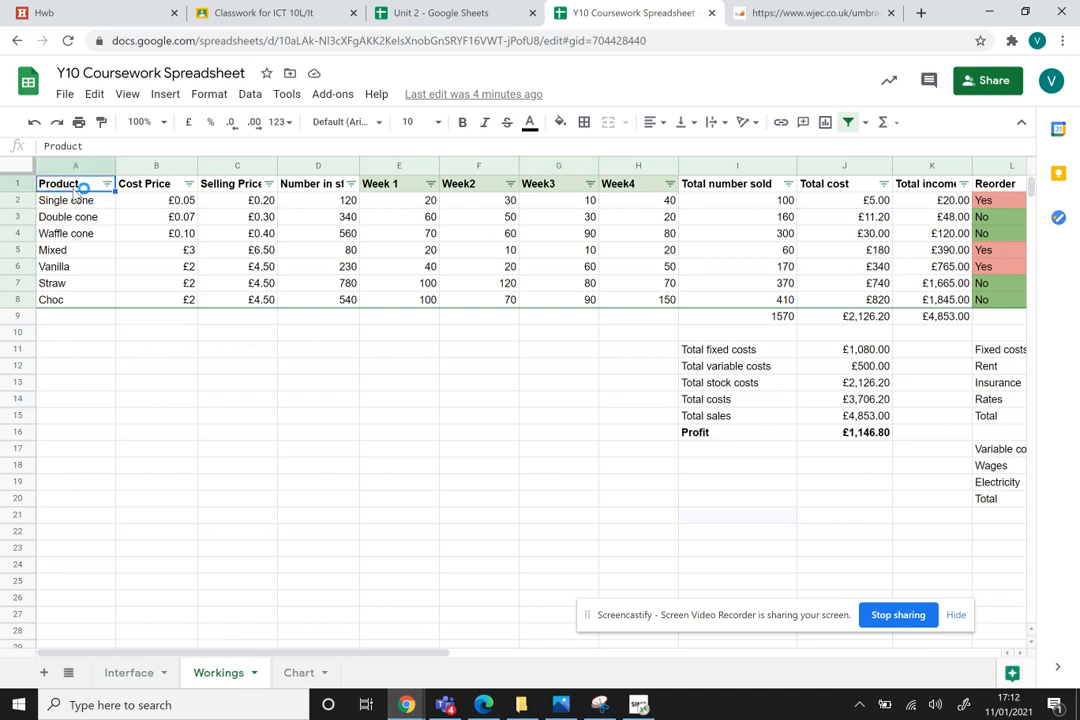
pyautogui.click(80, 183)
pyautogui.moveTo(130, 186); pyautogui.dragTo(668, 300)
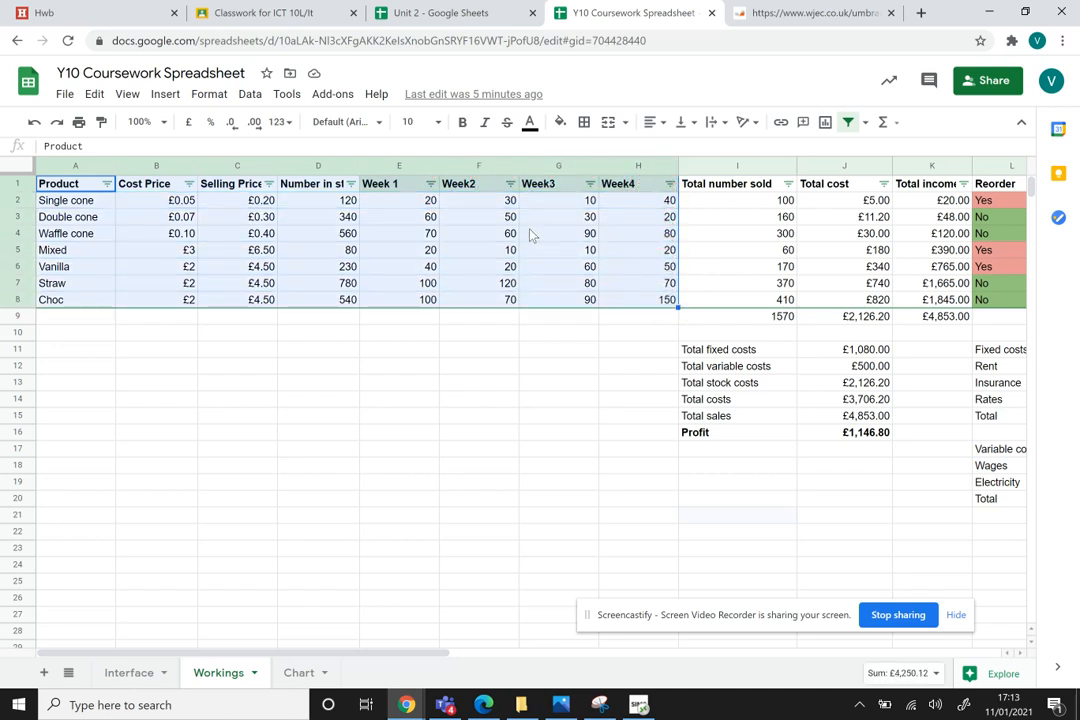
pyautogui.click(435, 13)
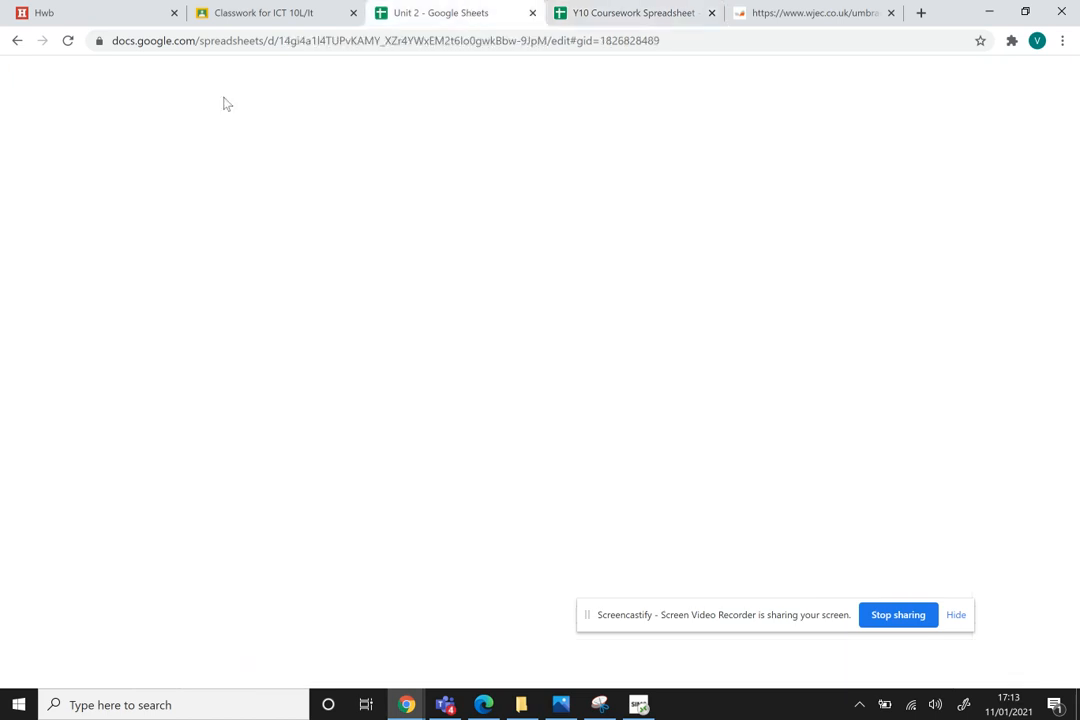
pyautogui.click(92, 187)
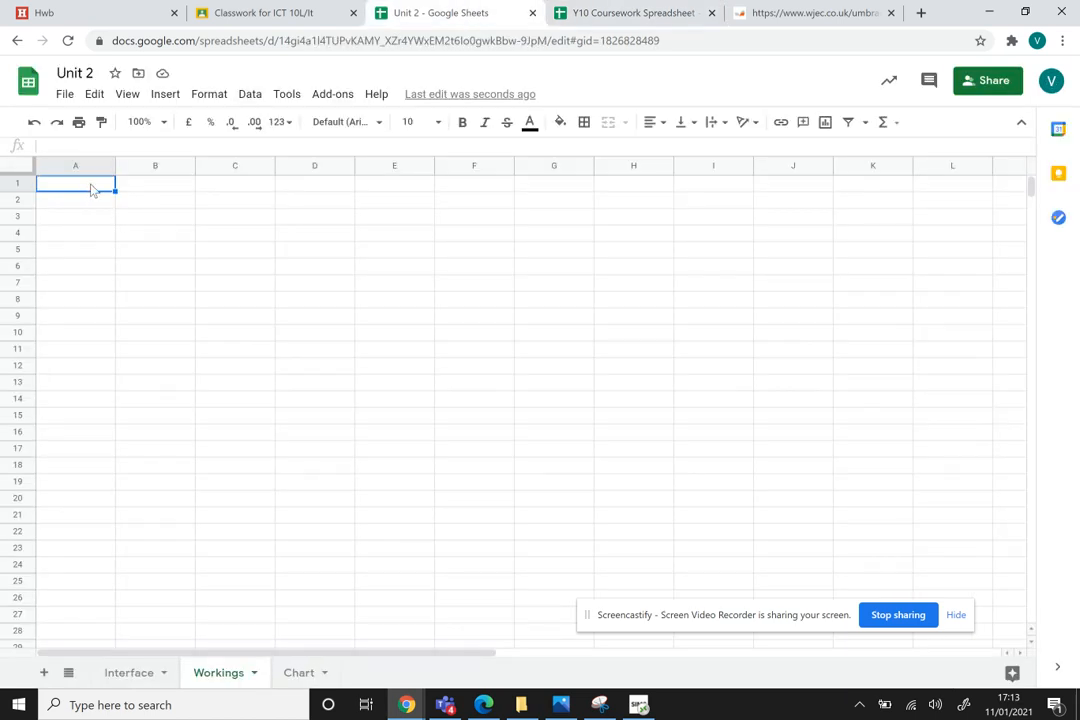
pyautogui.hotkey('ctrl', 'v')
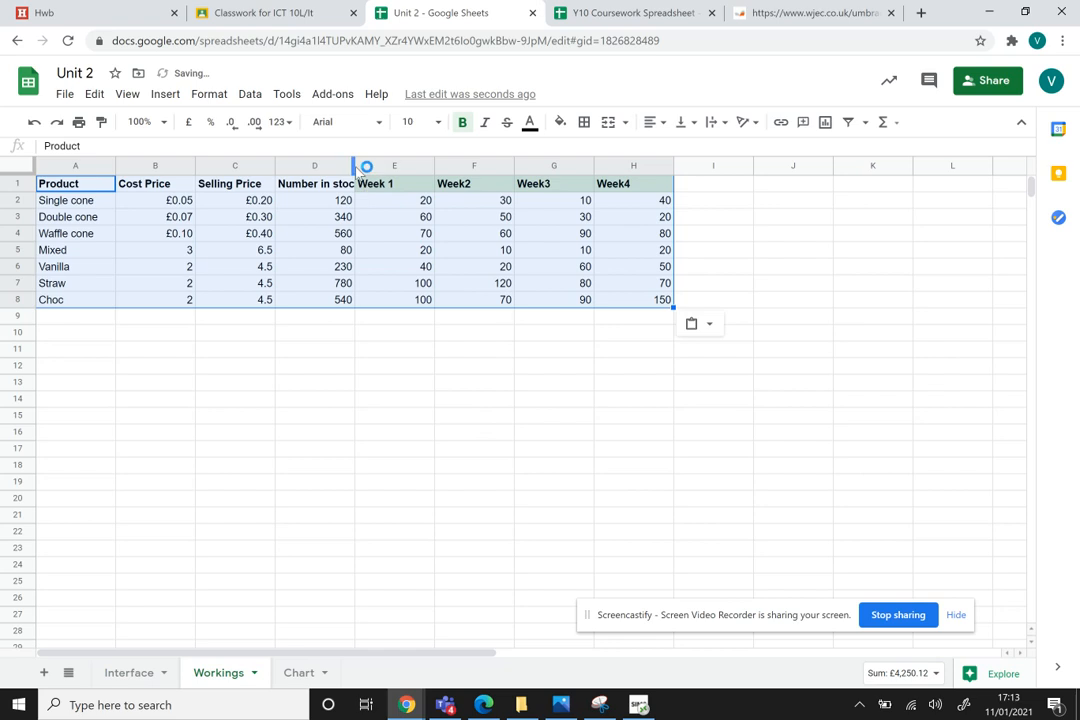
pyautogui.moveTo(354, 165); pyautogui.dragTo(391, 165)
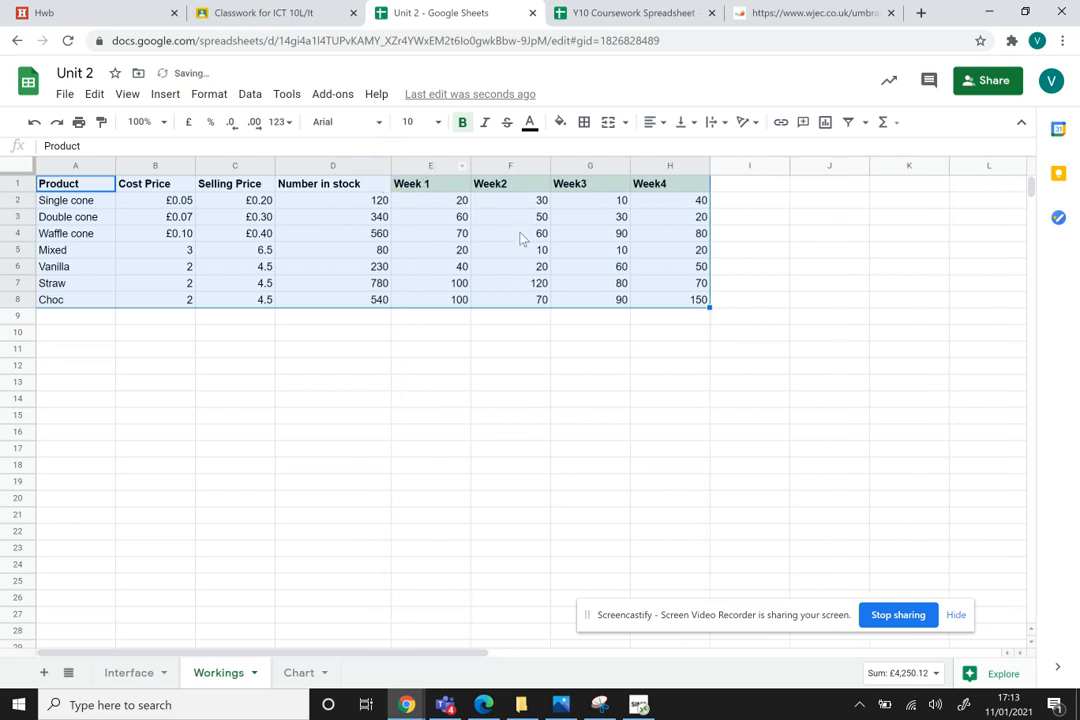
pyautogui.click(743, 236)
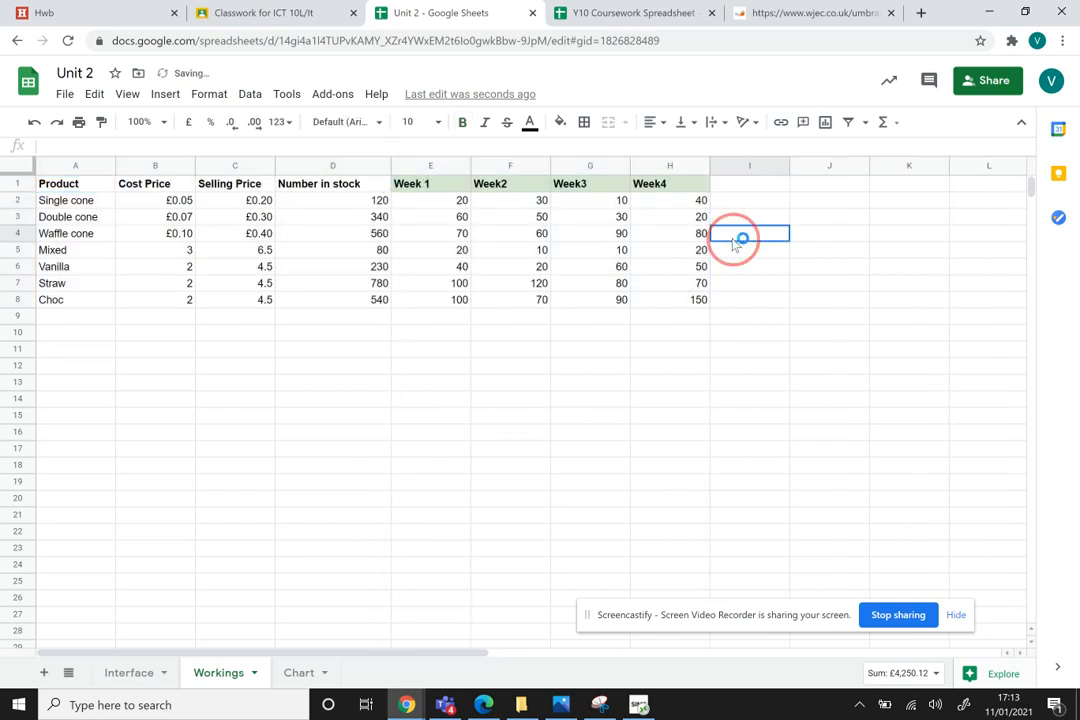
# Step: Go through the product names in column A of the Workings sheet
pyautogui.click(88, 202)
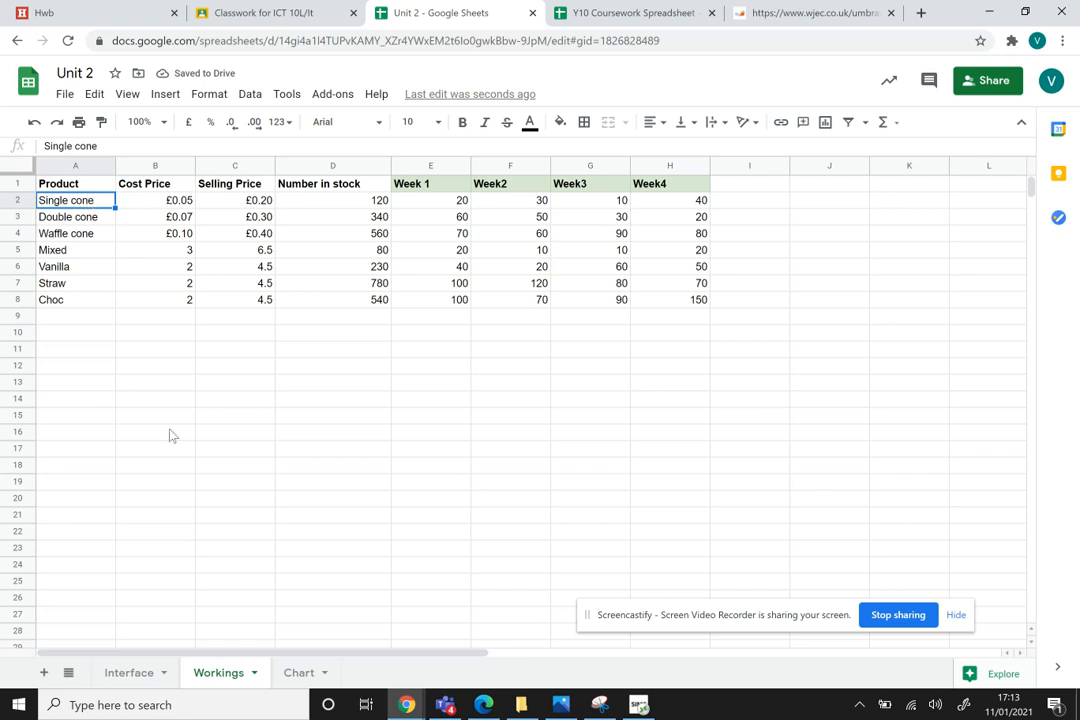
pyautogui.press('Down')
pyautogui.press('Down')
pyautogui.press('Down')
pyautogui.press('Down')
pyautogui.press('Down')
pyautogui.press('Down')
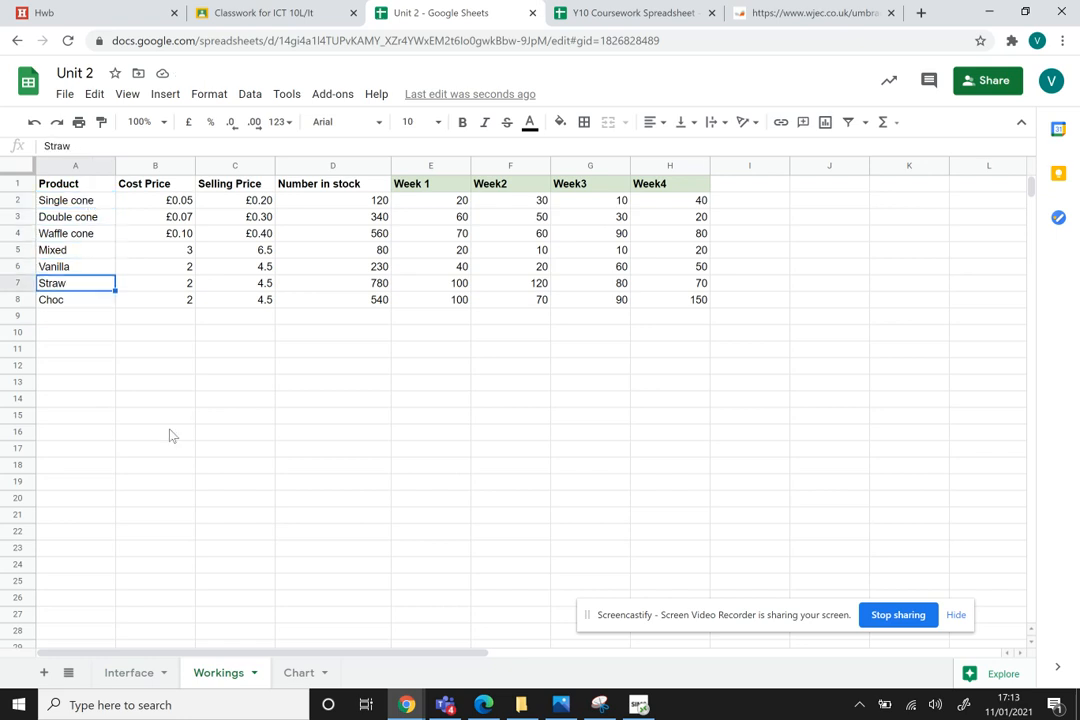
pyautogui.press('Up')
pyautogui.press('Up')
pyautogui.press('Up')
pyautogui.press('Up')
pyautogui.press('Up')
pyautogui.press('Up')
# Step: Go through each product's cost price in column B
pyautogui.press('Right')
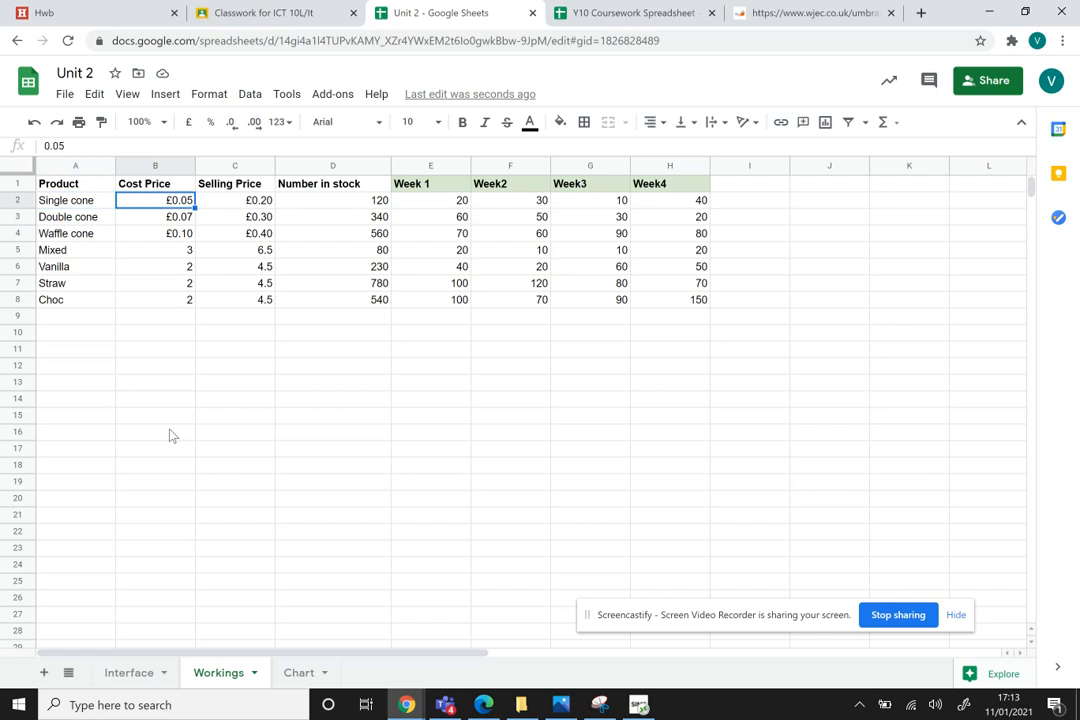
pyautogui.press('Up')
pyautogui.press('Down')
pyautogui.press('Down')
pyautogui.press('Down')
pyautogui.press('Down')
pyautogui.press('Down')
pyautogui.press('Down')
pyautogui.press('Down')
pyautogui.press('Up')
pyautogui.press('Up')
pyautogui.press('Up')
pyautogui.press('Up')
pyautogui.press('Up')
pyautogui.press('Up')
# Step: Go through each product's selling price in column C
pyautogui.press('Right')
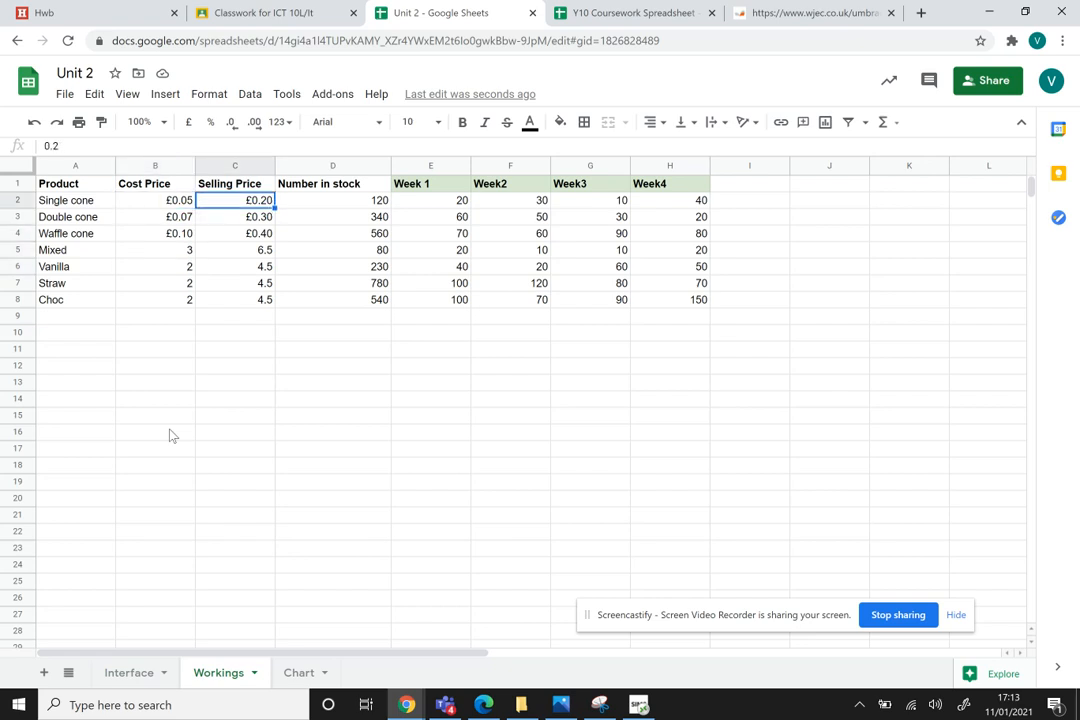
pyautogui.press('Down')
pyautogui.press('Down')
pyautogui.press('Down')
pyautogui.press('Down')
pyautogui.press('Down')
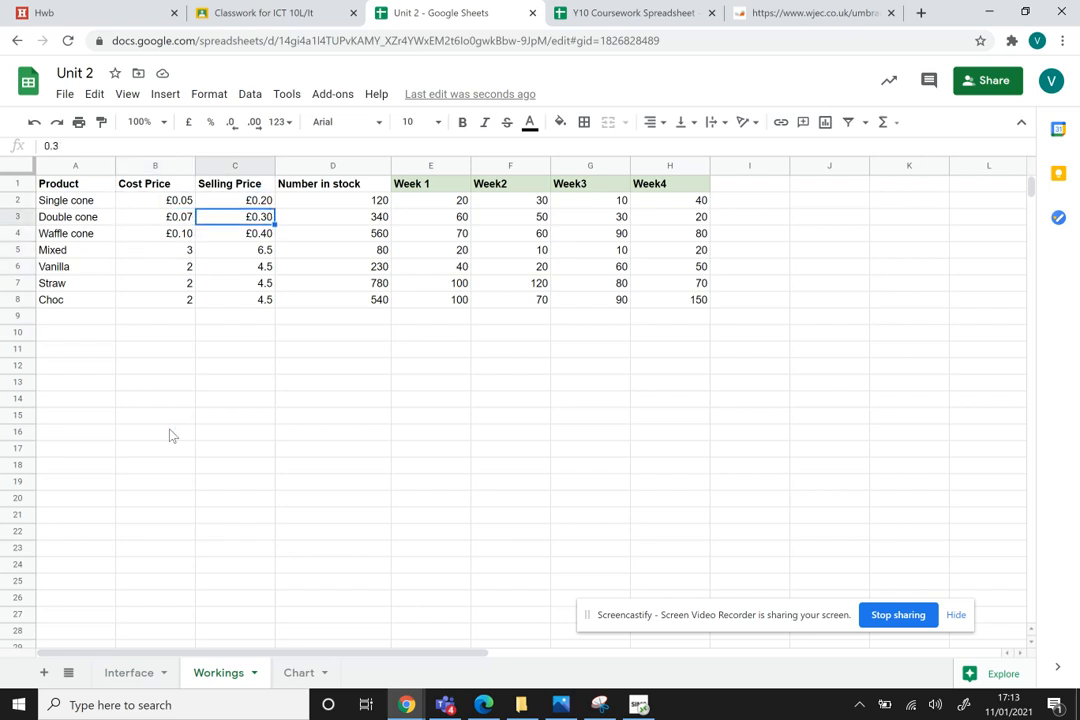
pyautogui.press('Up')
pyautogui.press('Up')
pyautogui.press('Up')
pyautogui.press('Up')
pyautogui.press('Up')
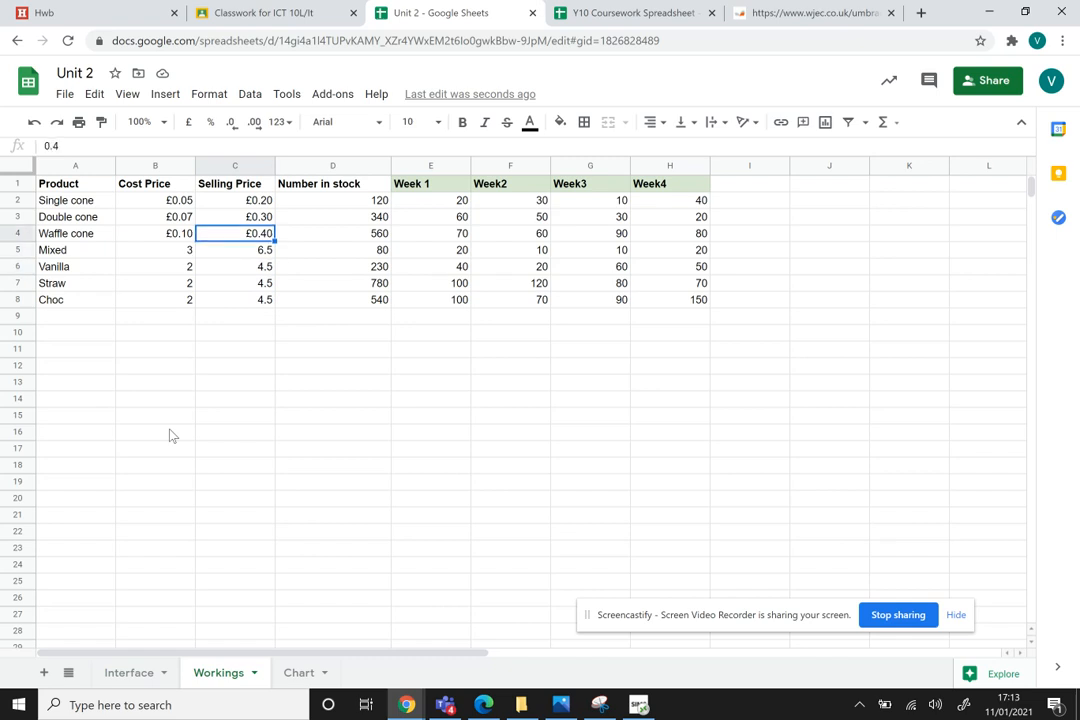
# Step: Review the number in stock for each product in column D
pyautogui.press('Right')
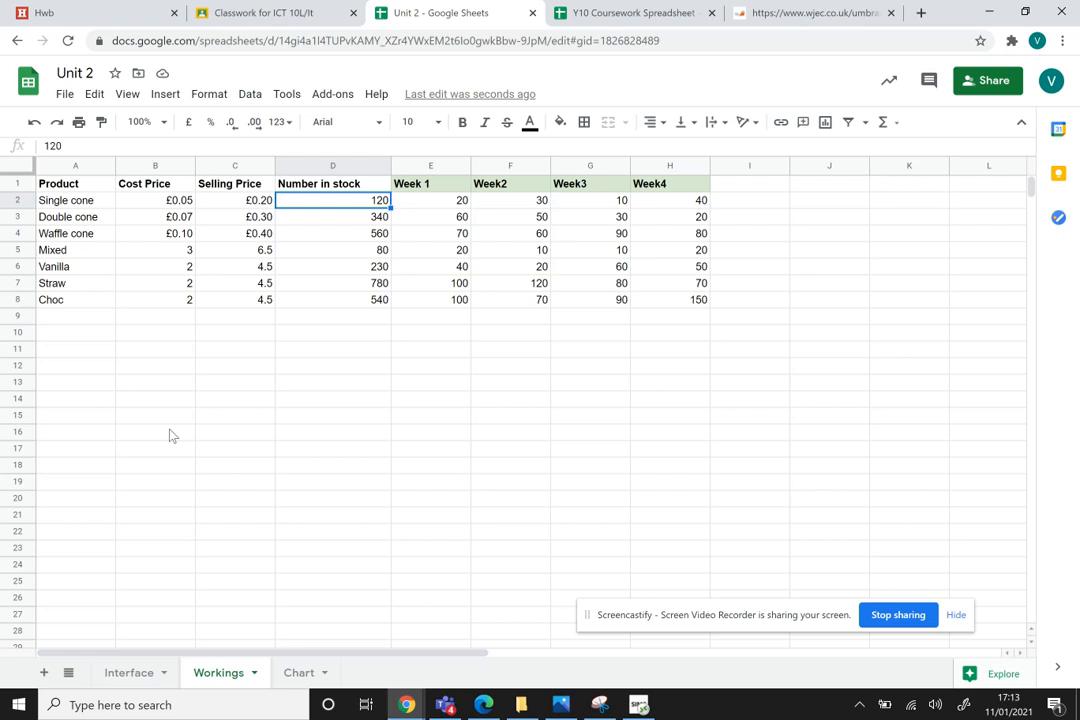
pyautogui.press('Down')
pyautogui.press('Down')
pyautogui.press('Down')
pyautogui.press('Down')
pyautogui.press('Down')
pyautogui.press('Down')
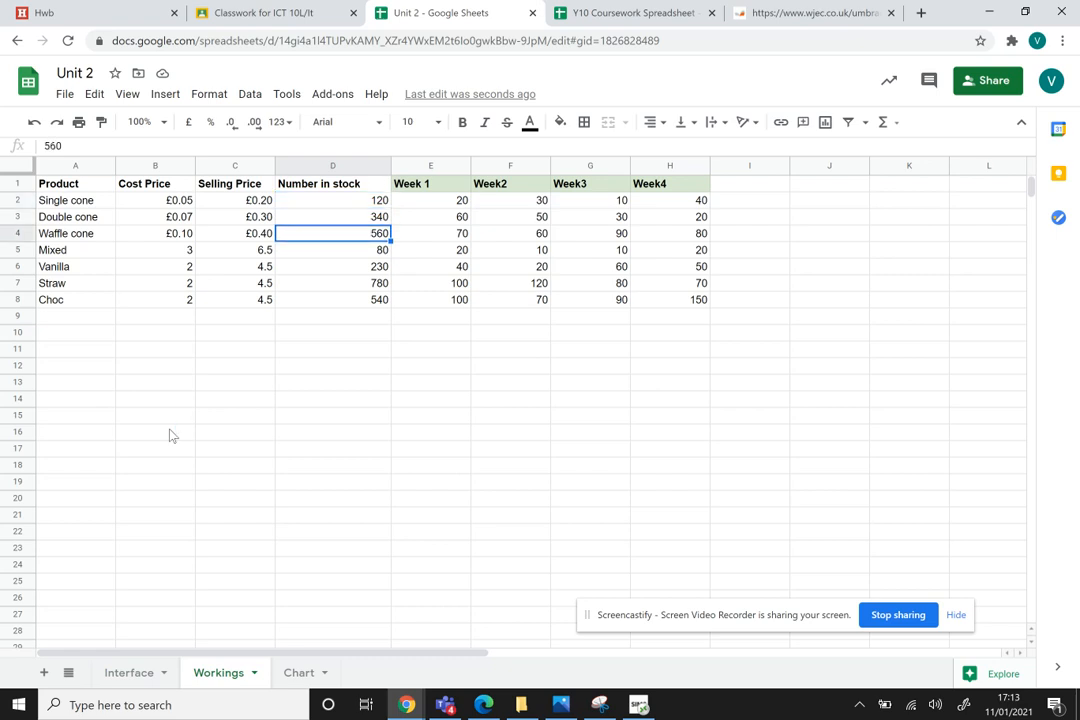
pyautogui.press('Up')
pyautogui.press('Up')
pyautogui.press('Up')
pyautogui.press('Up')
pyautogui.press('Up')
pyautogui.press('Up')
# Step: Examine the product figures in the Week 1 to Week4 columns, E to H
pyautogui.press('Right')
pyautogui.press('Up')
pyautogui.press('Down')
pyautogui.press('Up')
pyautogui.press('Right')
pyautogui.press('Right')
pyautogui.press('Right')
pyautogui.press('Left')
pyautogui.press('Left')
pyautogui.press('Left')
pyautogui.press('Down')
pyautogui.press('Down')
pyautogui.press('Down')
pyautogui.press('Down')
pyautogui.press('Down')
pyautogui.press('Down')
pyautogui.press('Down')
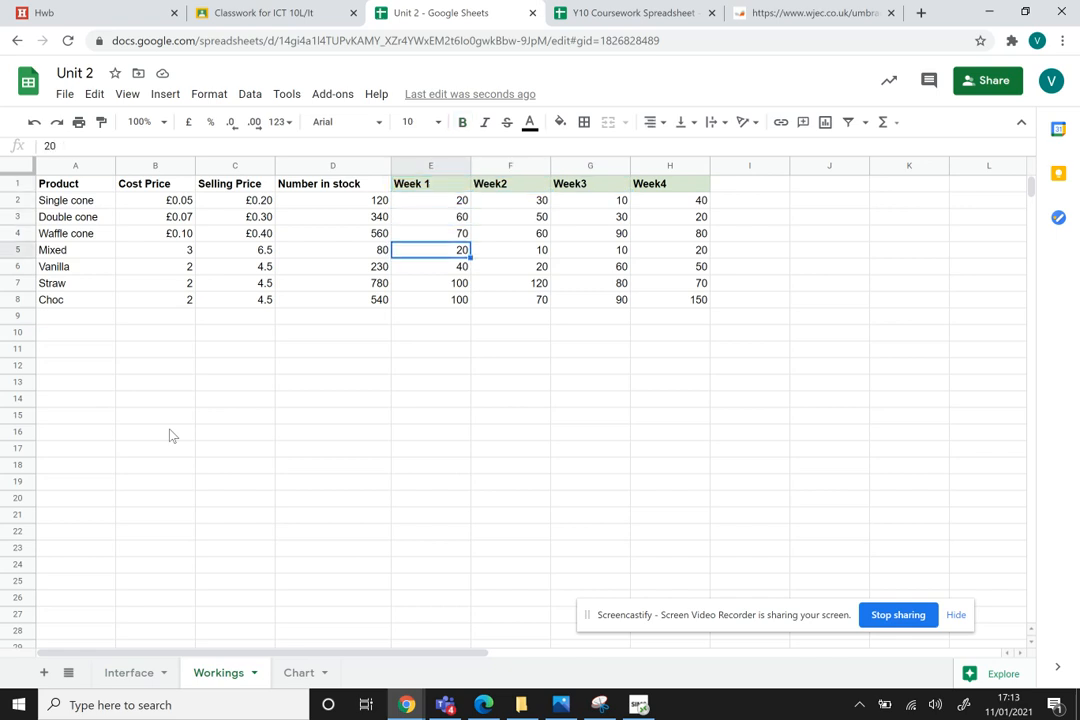
pyautogui.press('Up')
pyautogui.press('Up')
pyautogui.press('Up')
pyautogui.press('Up')
pyautogui.press('Up')
pyautogui.press('Up')
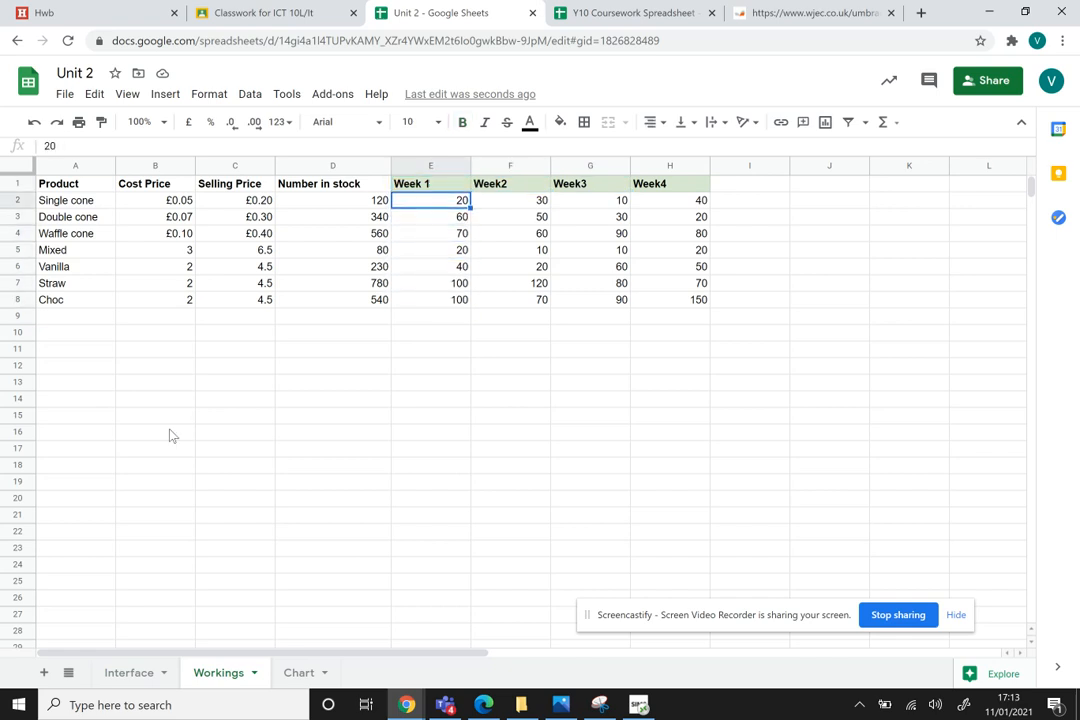
pyautogui.press('Right')
pyautogui.press('Right')
pyautogui.press('Right')
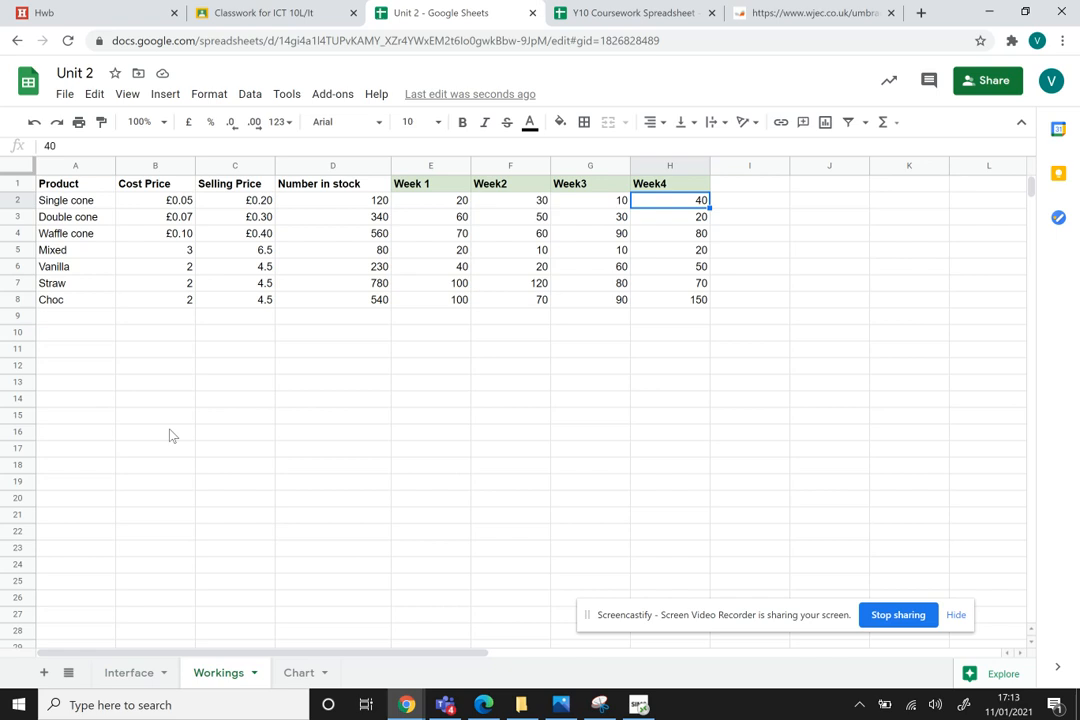
# Step: Go through the product names in column A, from Single cone down to Choc
pyautogui.press('Left')
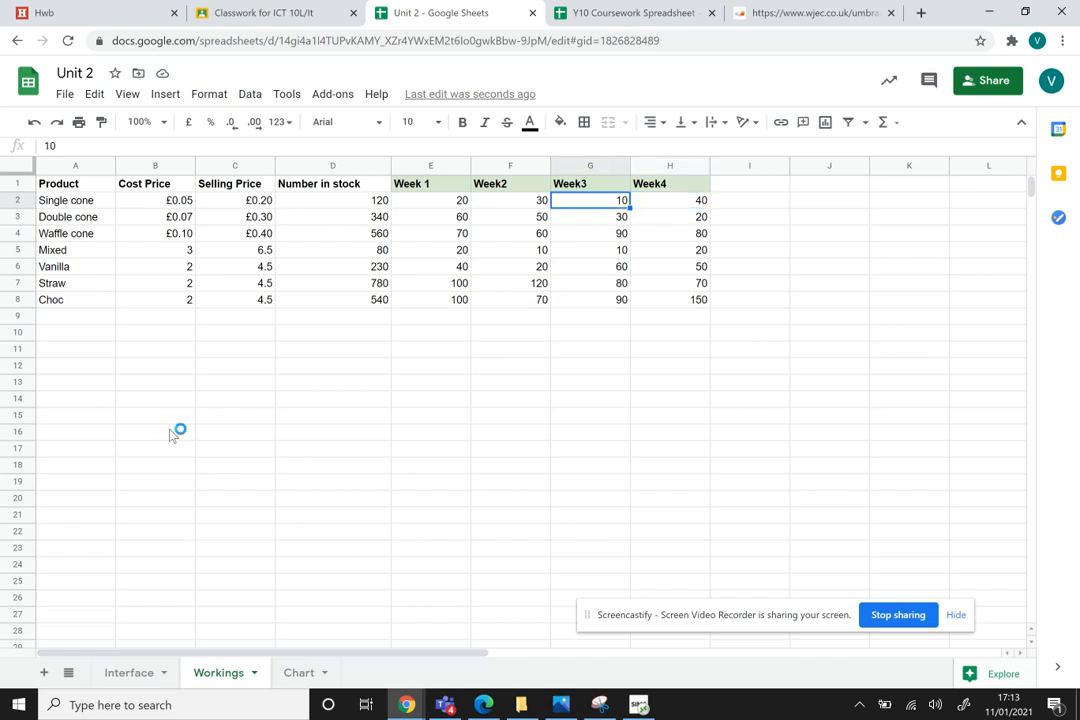
pyautogui.press('Home')
pyautogui.press('Down')
pyautogui.press('Down')
pyautogui.press('Down')
pyautogui.press('Down')
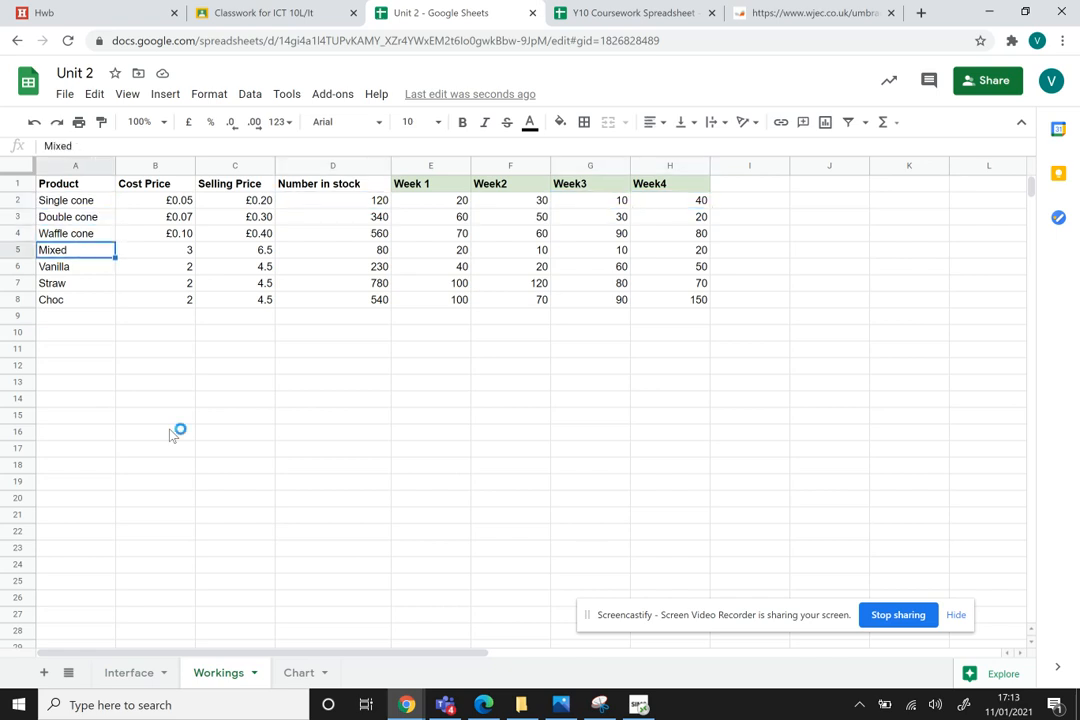
pyautogui.press('Down')
pyautogui.press('Down')
pyautogui.press('Up')
pyautogui.press('Down')
pyautogui.press('Up')
pyautogui.press('Up')
pyautogui.press('Up')
pyautogui.press('Up')
pyautogui.press('Up')
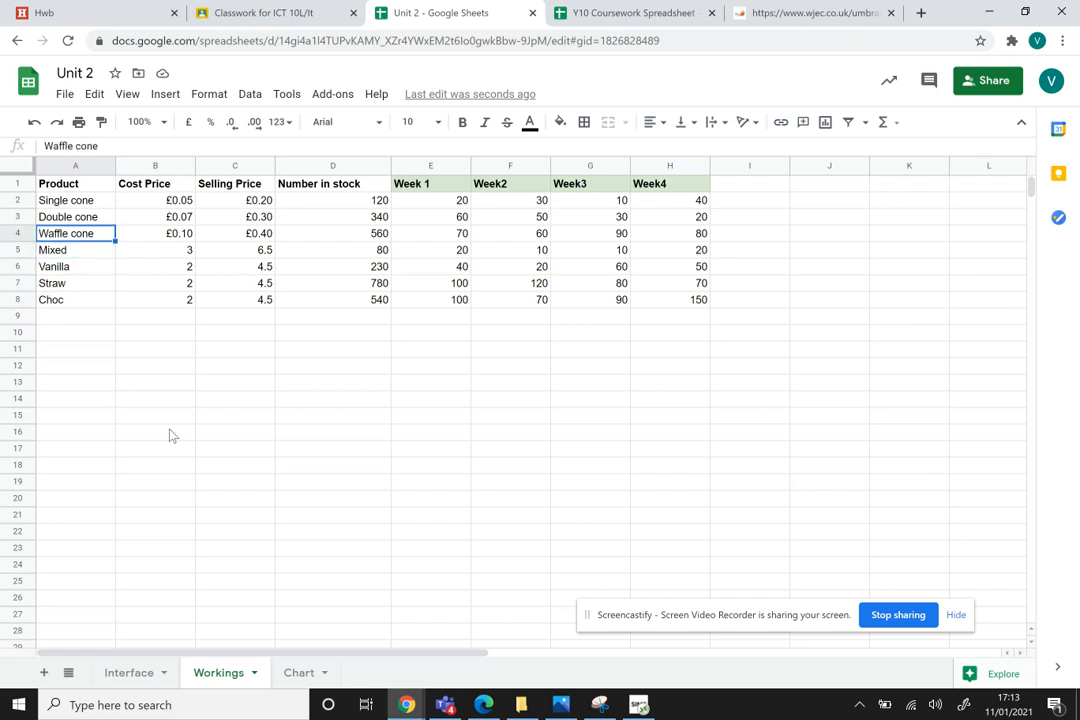
pyautogui.press('Up')
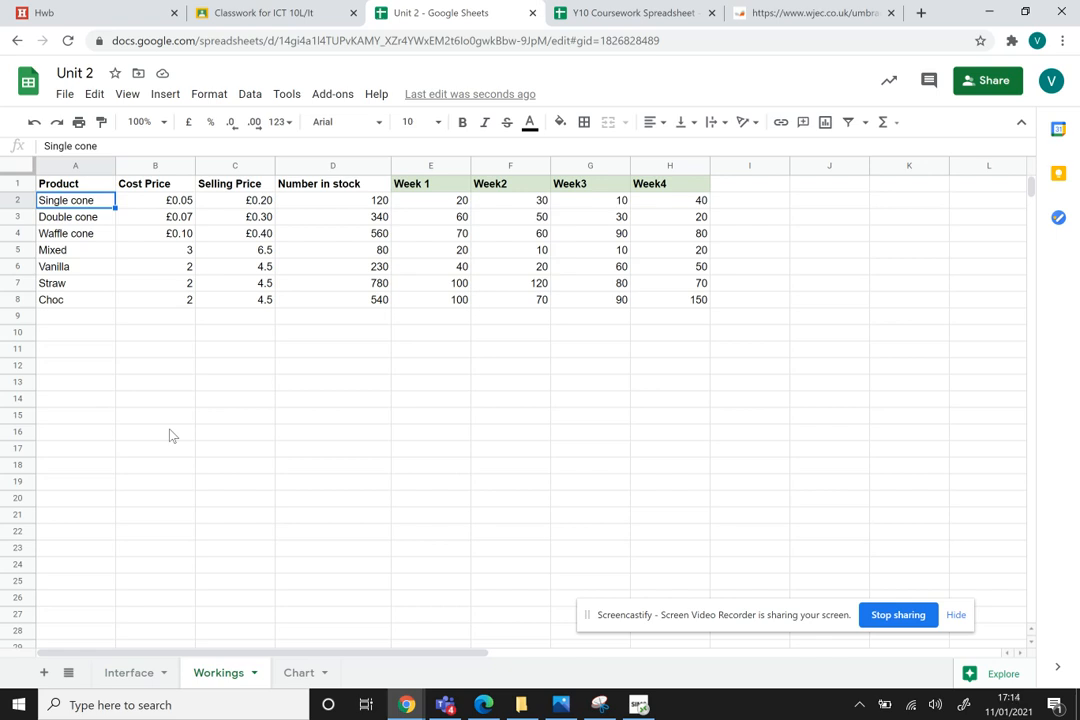
pyautogui.press('Down')
pyautogui.press('Down')
pyautogui.press('Down')
pyautogui.press('Down')
pyautogui.press('Down')
pyautogui.press('Down')
pyautogui.press('Up')
pyautogui.press('Up')
pyautogui.press('Up')
pyautogui.press('Up')
pyautogui.press('Up')
pyautogui.press('Up')
pyautogui.press('Down')
pyautogui.press('Down')
pyautogui.press('Down')
pyautogui.press('Down')
pyautogui.press('Down')
pyautogui.press('Down')
pyautogui.press('Down')
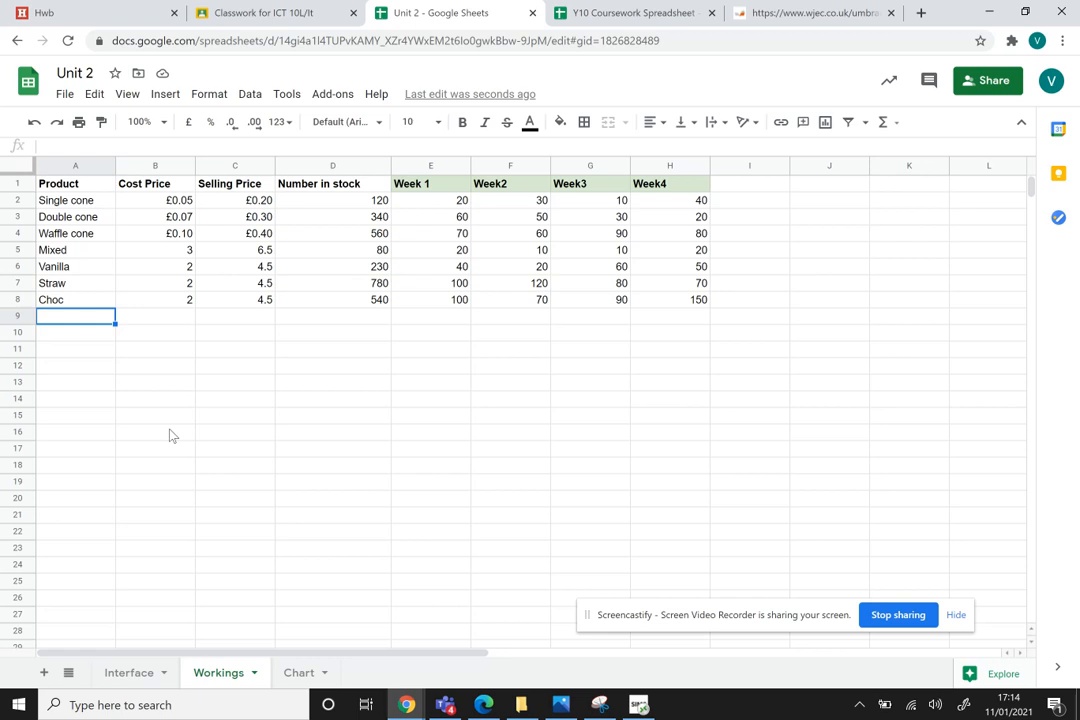
pyautogui.press('Up')
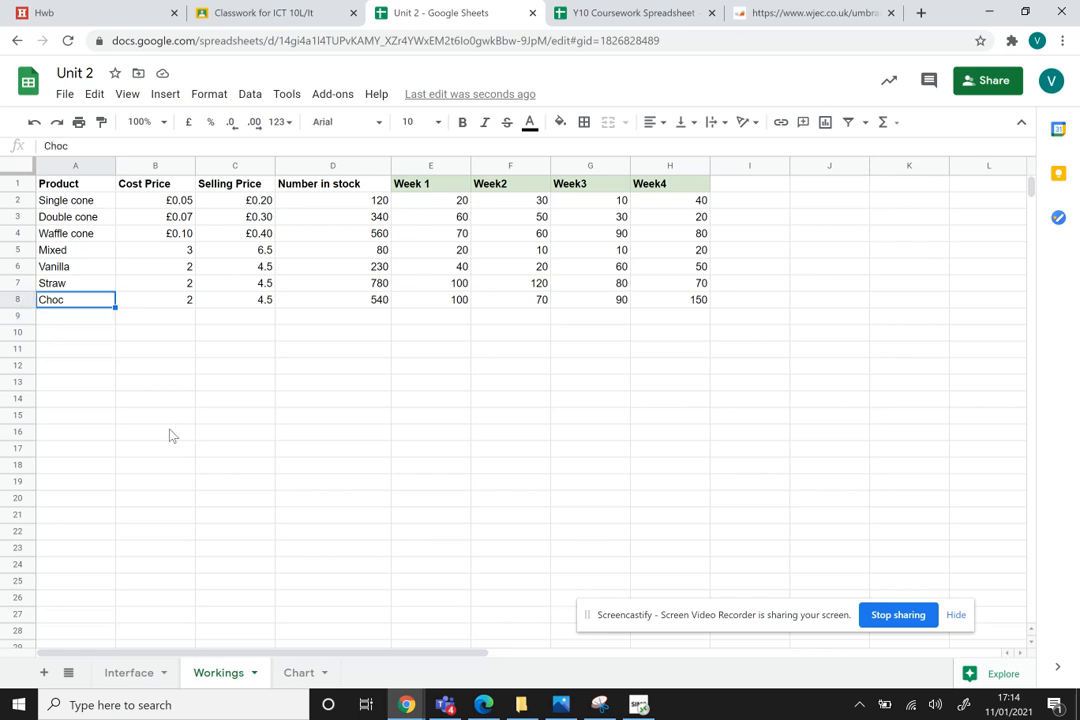
pyautogui.press('Up')
pyautogui.press('Up')
pyautogui.press('Up')
pyautogui.press('Up')
pyautogui.press('Up')
pyautogui.press('Up')
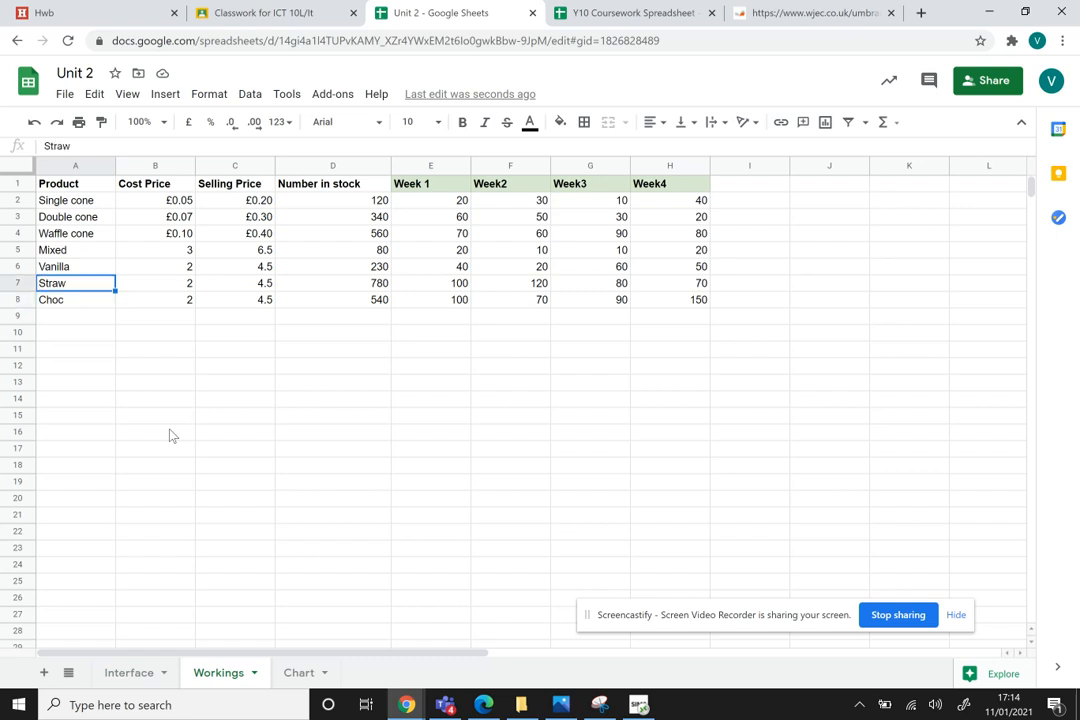
pyautogui.press('Down')
pyautogui.press('Down')
pyautogui.press('Down')
pyautogui.press('Down')
pyautogui.press('Down')
pyautogui.press('Down')
pyautogui.press('Right')
pyautogui.press('Left')
pyautogui.press('Up')
pyautogui.press('Up')
pyautogui.press('Up')
pyautogui.press('Up')
pyautogui.press('Up')
pyautogui.press('Up')
pyautogui.press('Down')
pyautogui.press('Down')
pyautogui.press('Down')
pyautogui.press('Down')
pyautogui.press('Down')
pyautogui.press('Down')
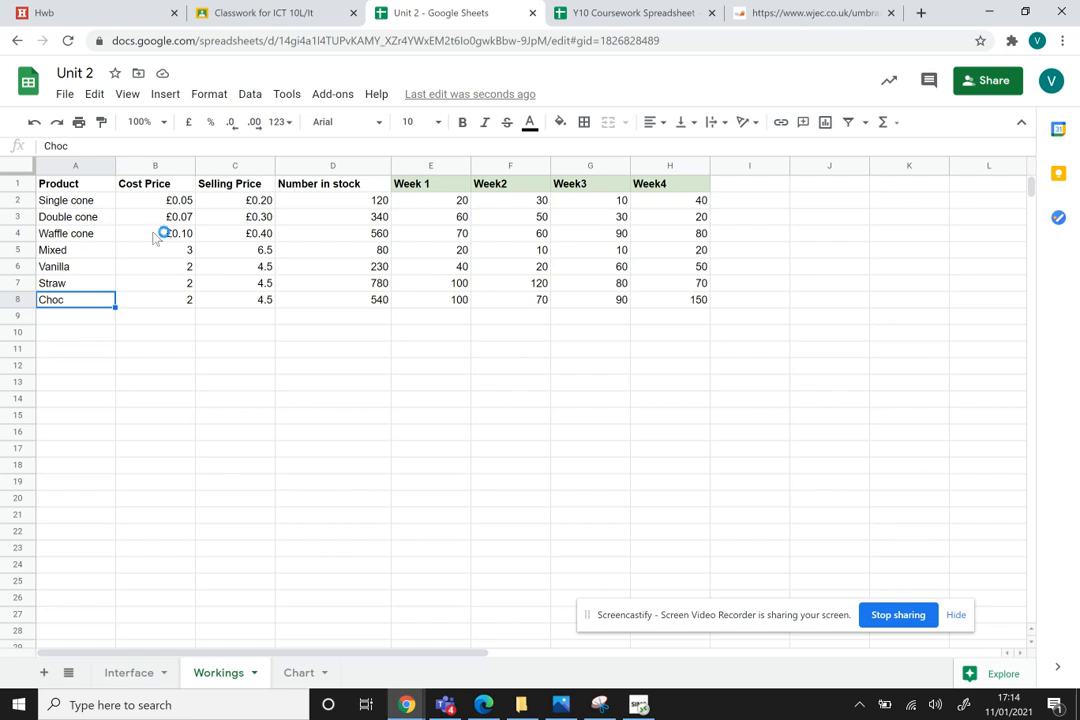
# Step: Review the column headings in row 1 of the product table
pyautogui.click(100, 184)
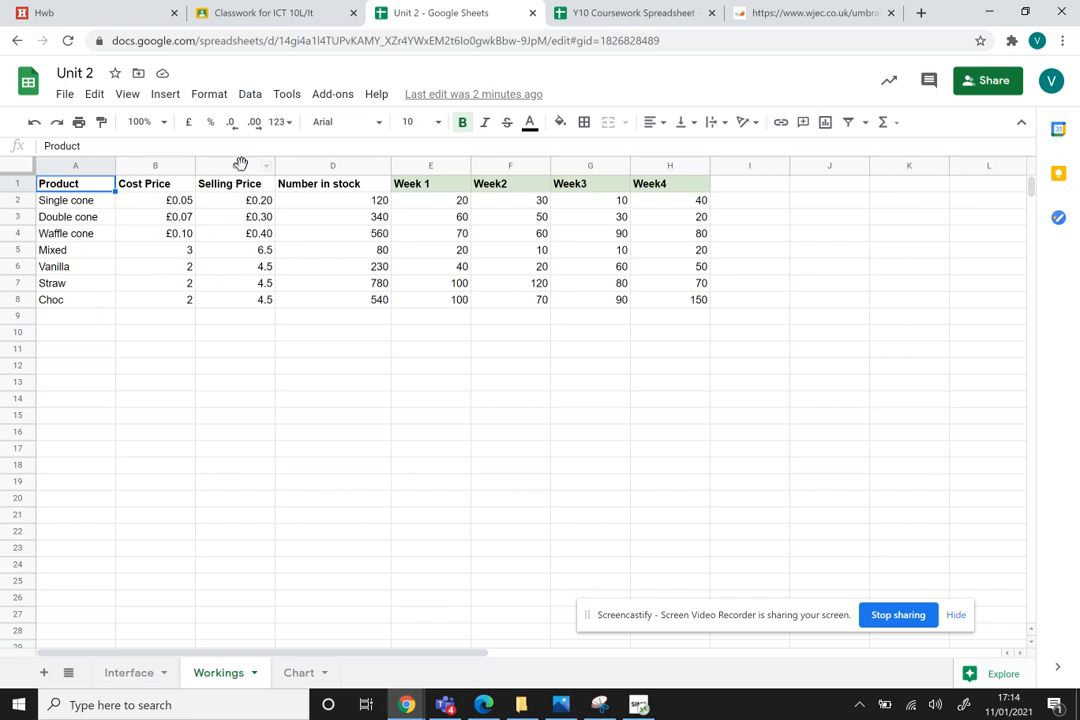
pyautogui.click(240, 164)
pyautogui.click(30, 188)
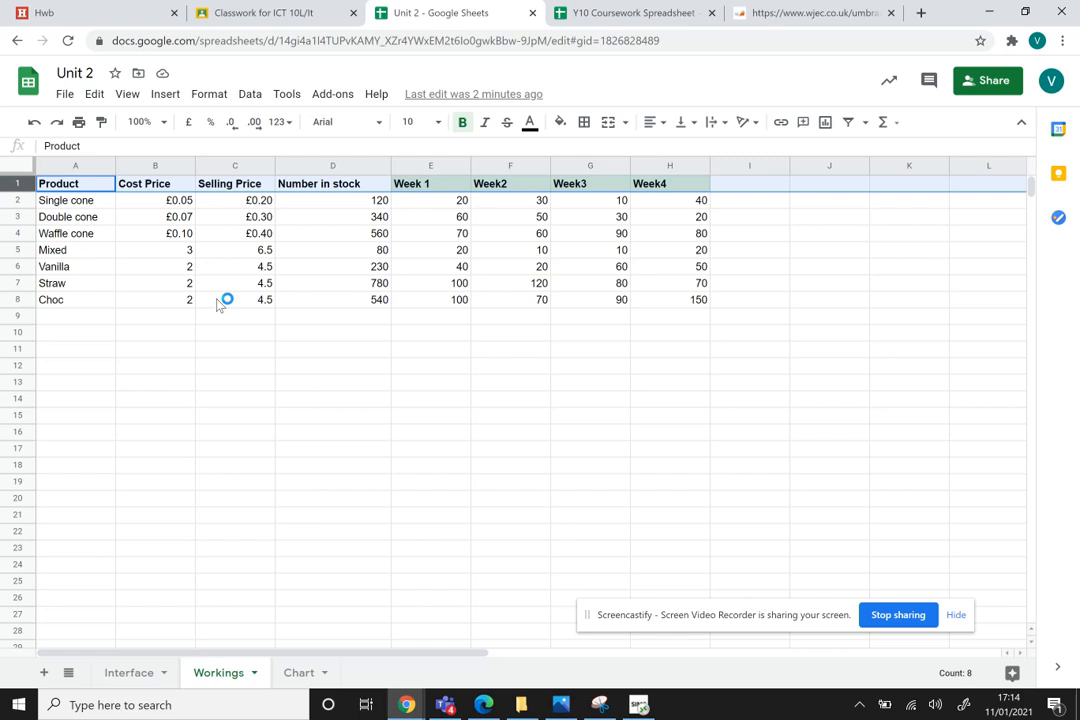
pyautogui.click(330, 240)
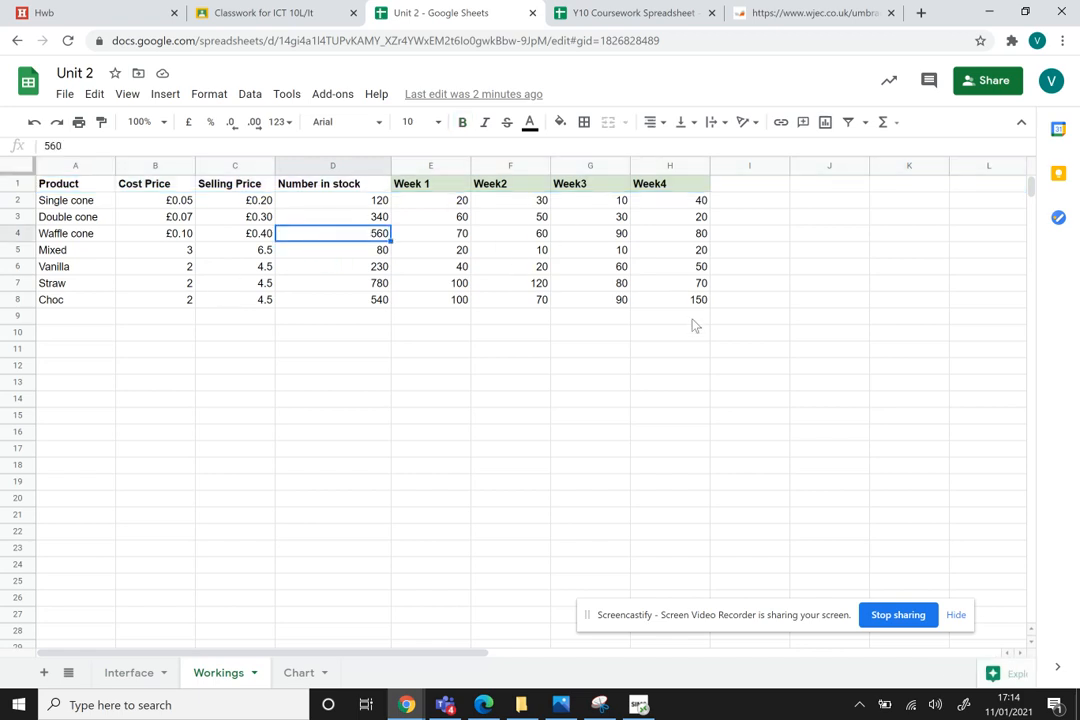